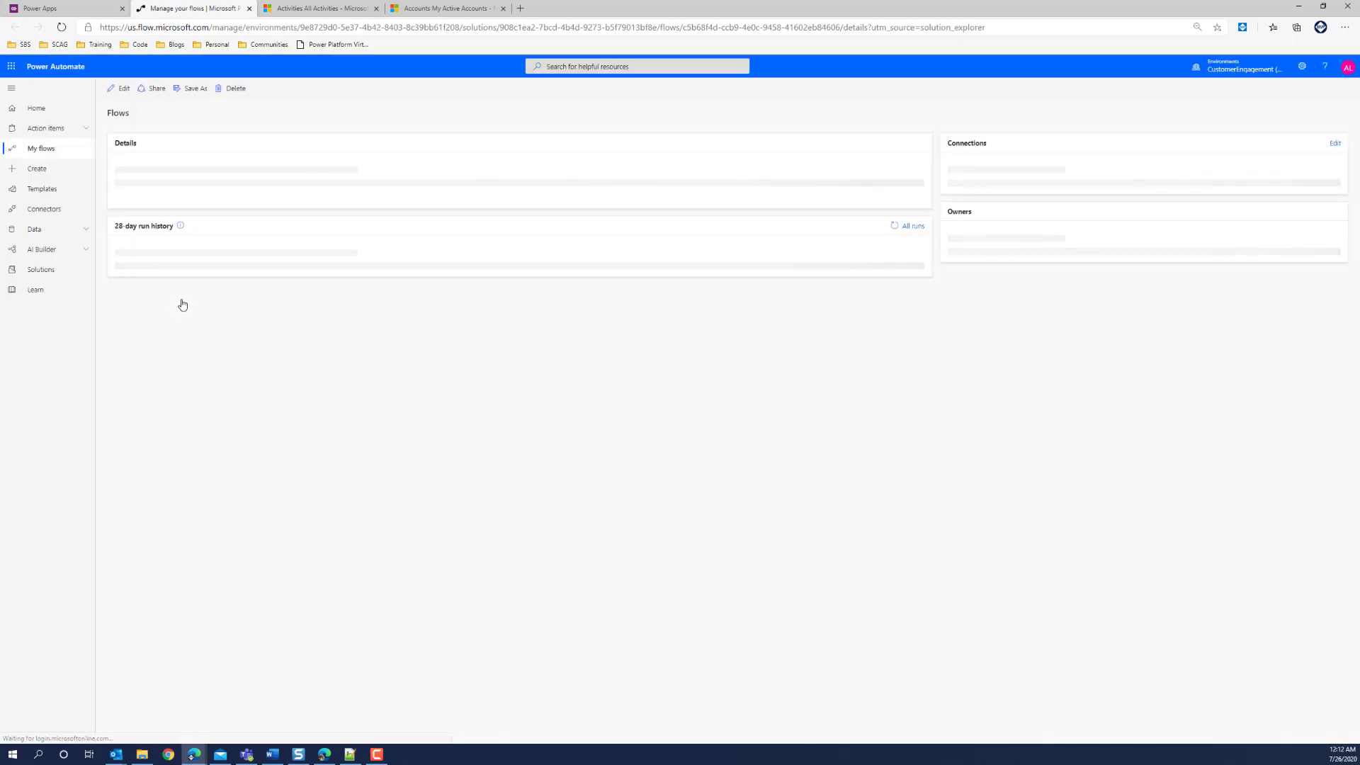
# Edit System Outage Notice and expand its trigger, Get a record and Send an email (V2) cards.
pyautogui.click(119, 87)
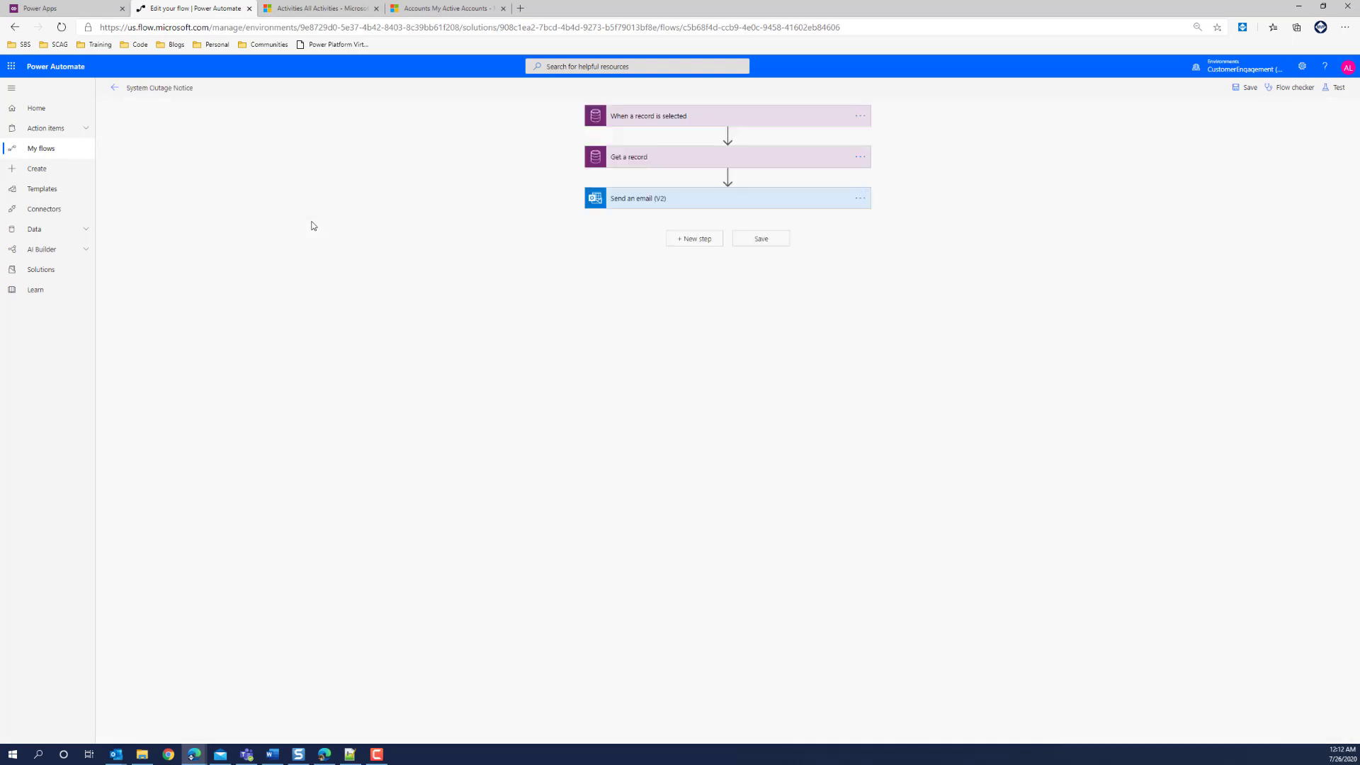
pyautogui.click(673, 117)
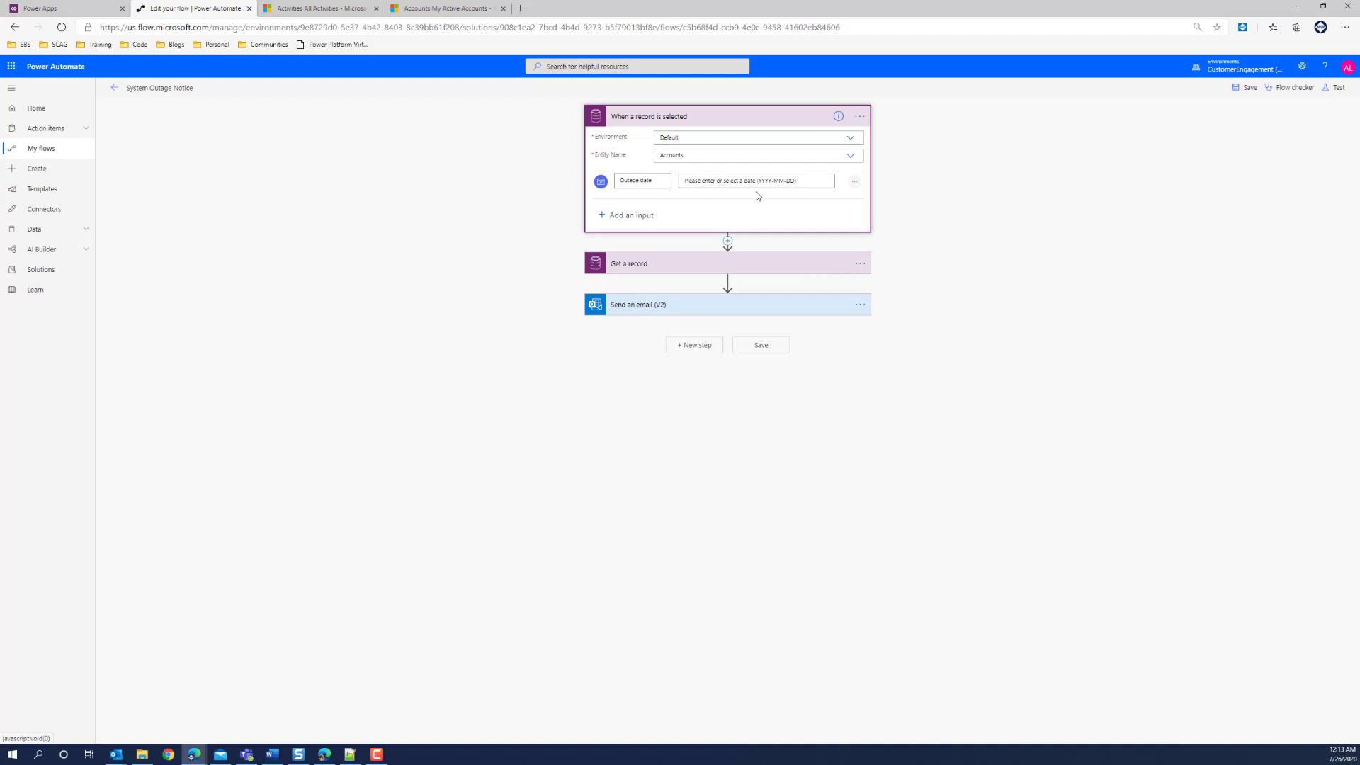
pyautogui.click(695, 262)
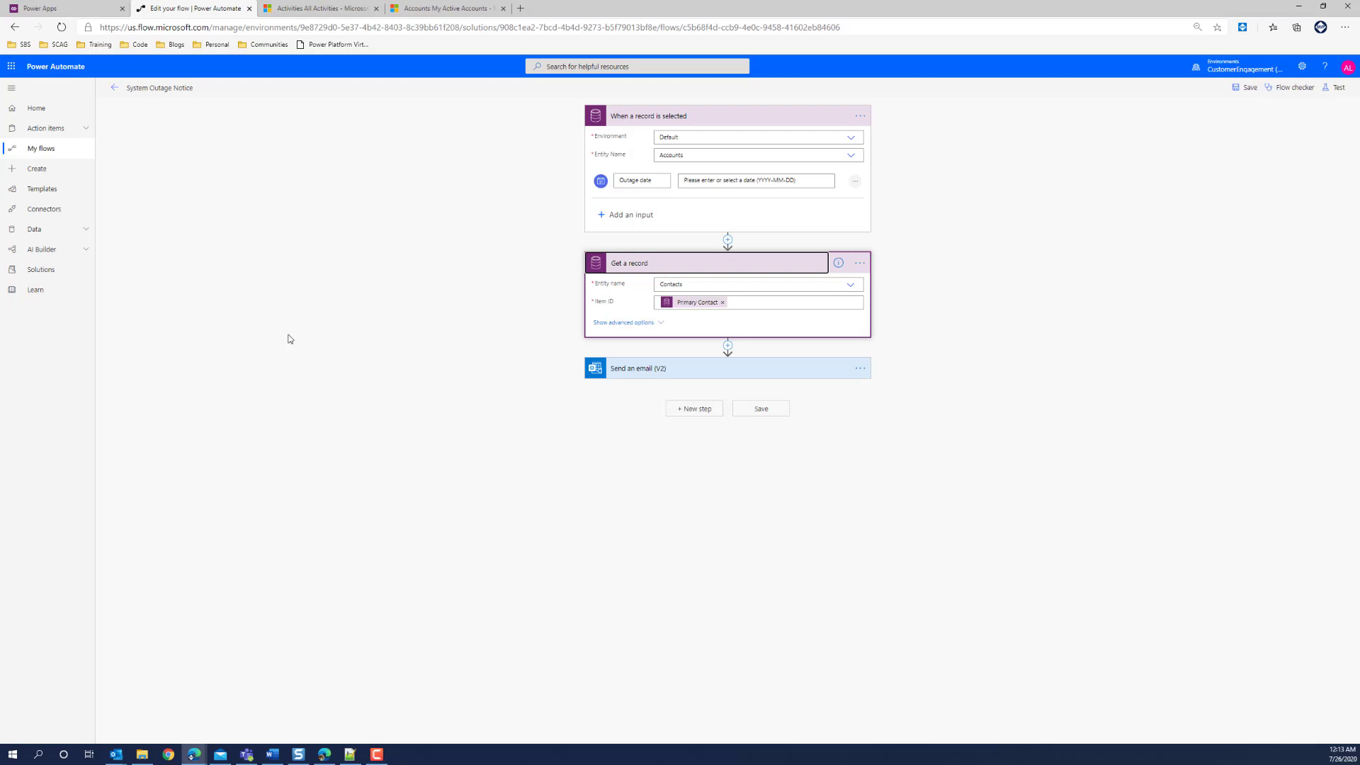
pyautogui.click(650, 371)
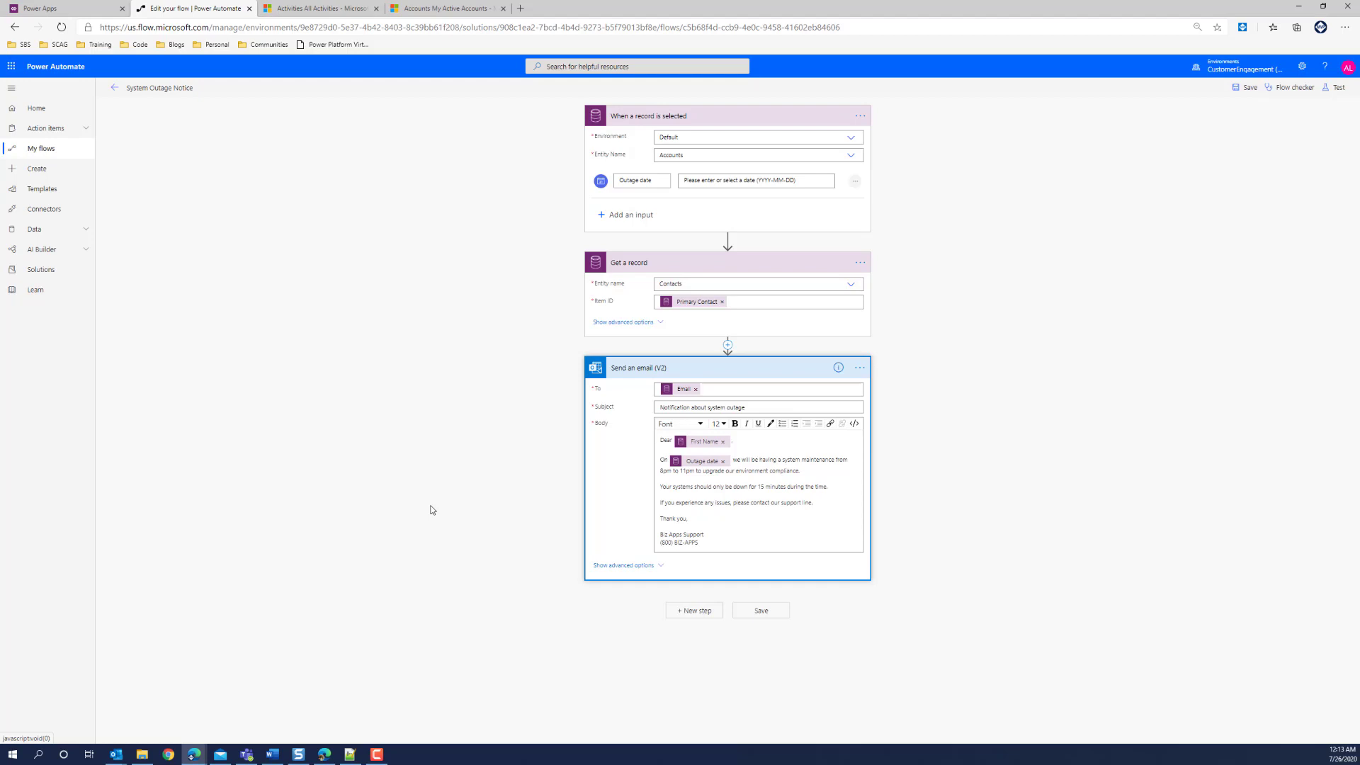
pyautogui.click(454, 7)
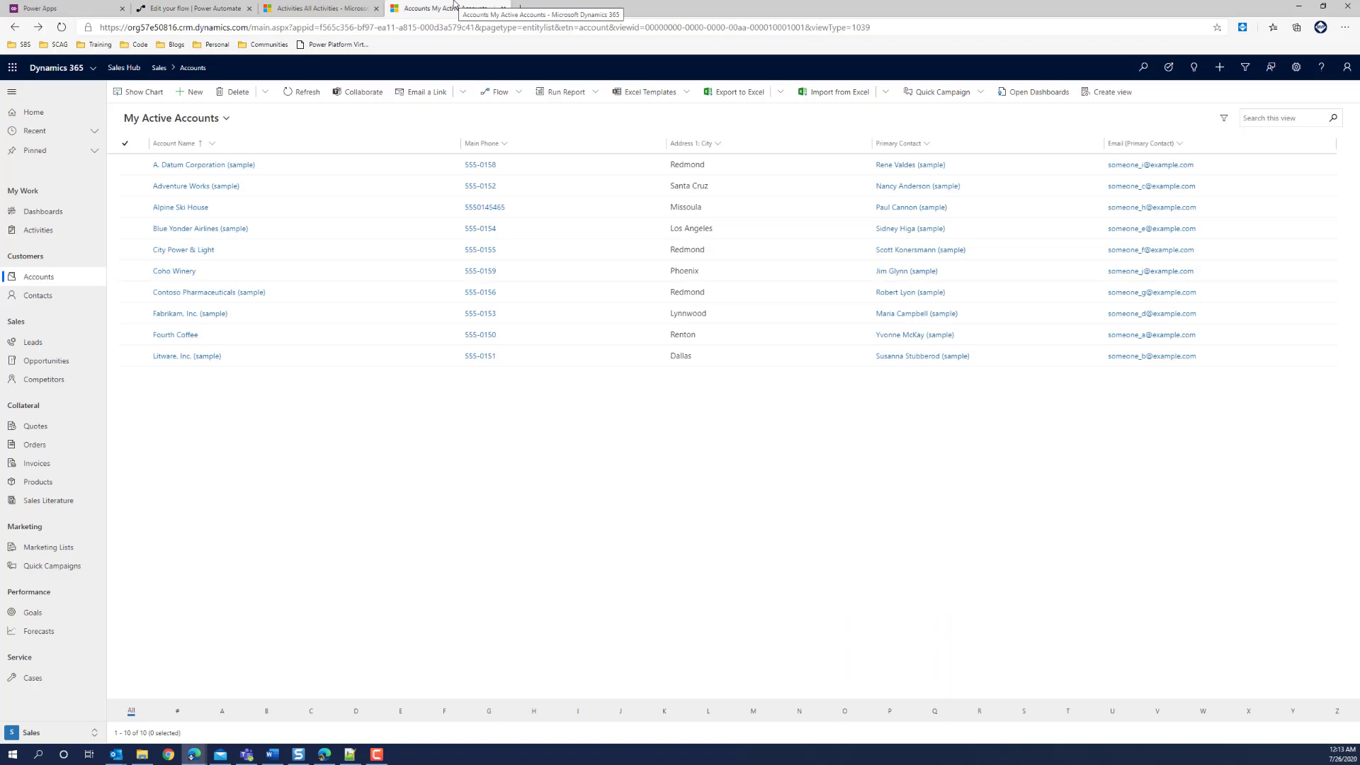
# Run the System Outage Notice flow on Alpine Ski House with outage date 2020-07-28.
pyautogui.click(127, 209)
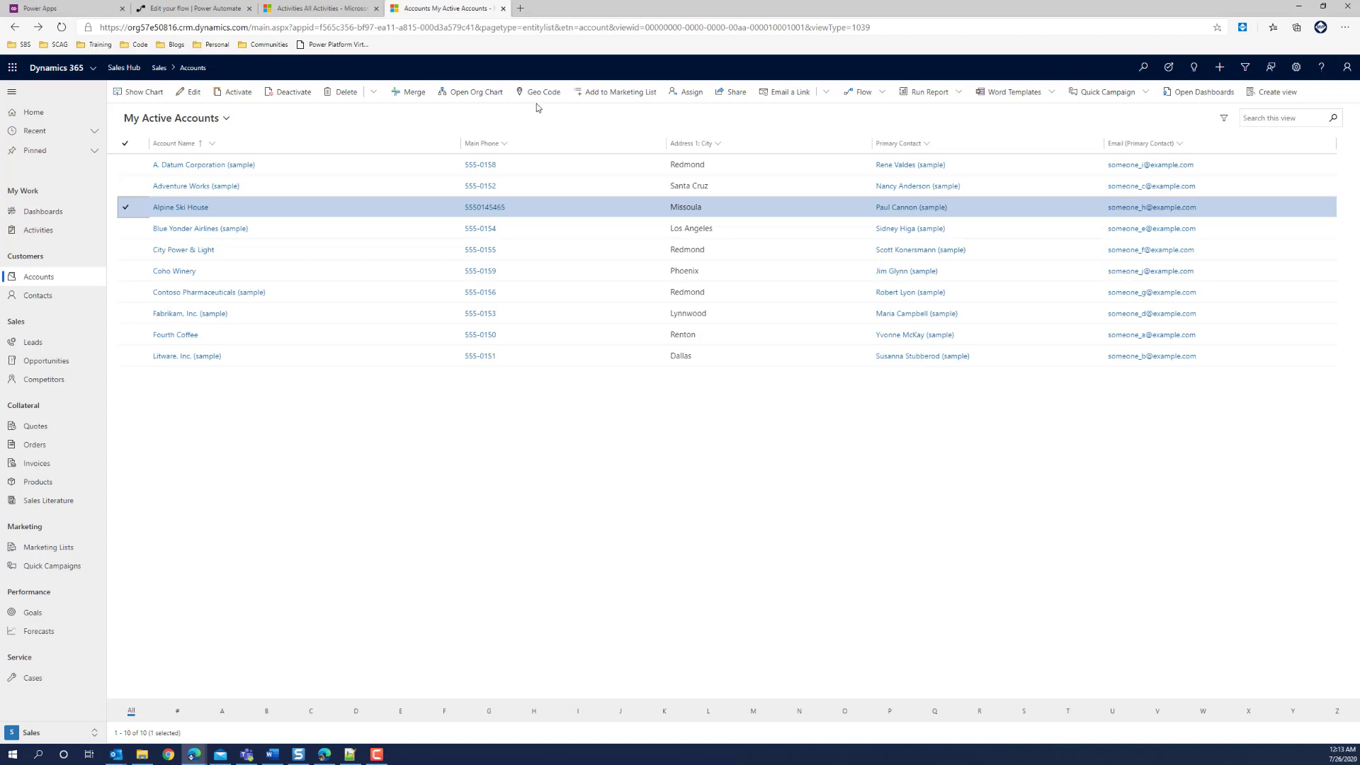
pyautogui.click(878, 97)
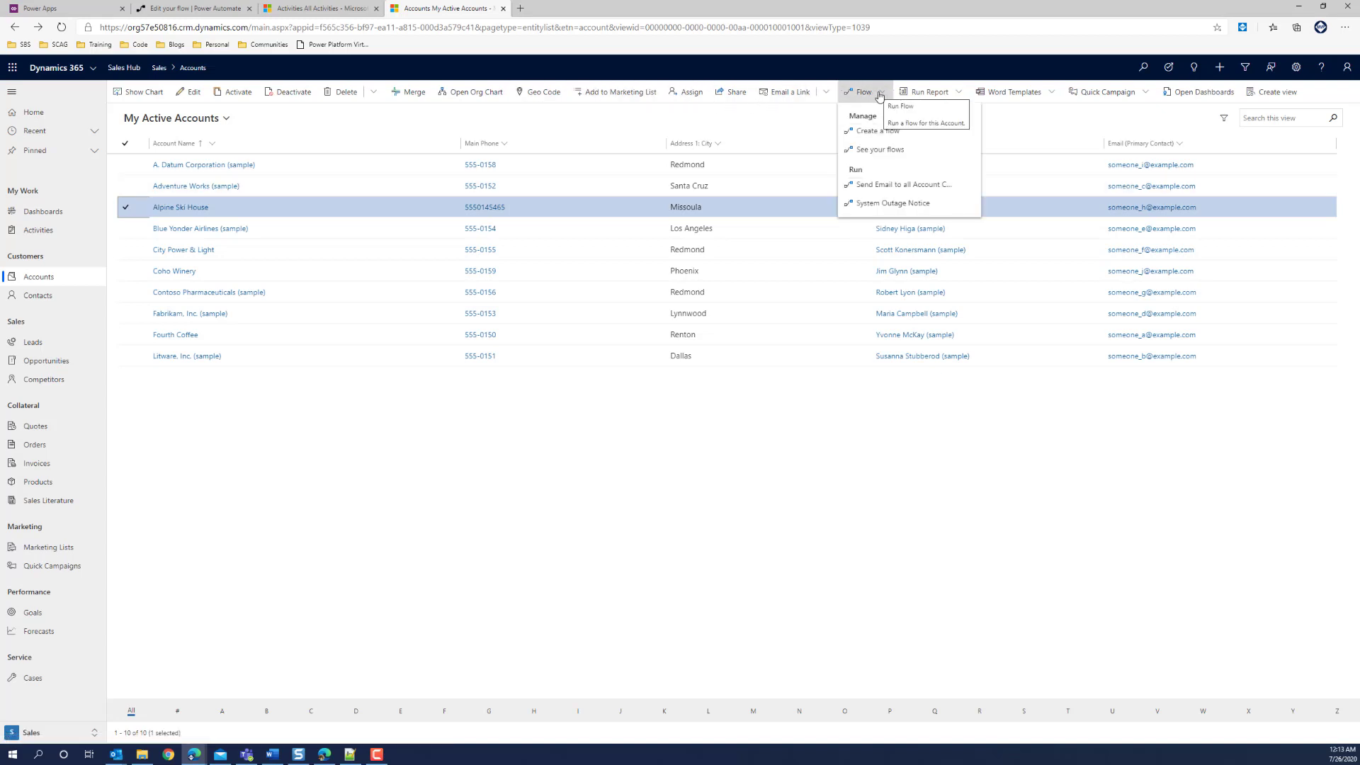
pyautogui.click(871, 204)
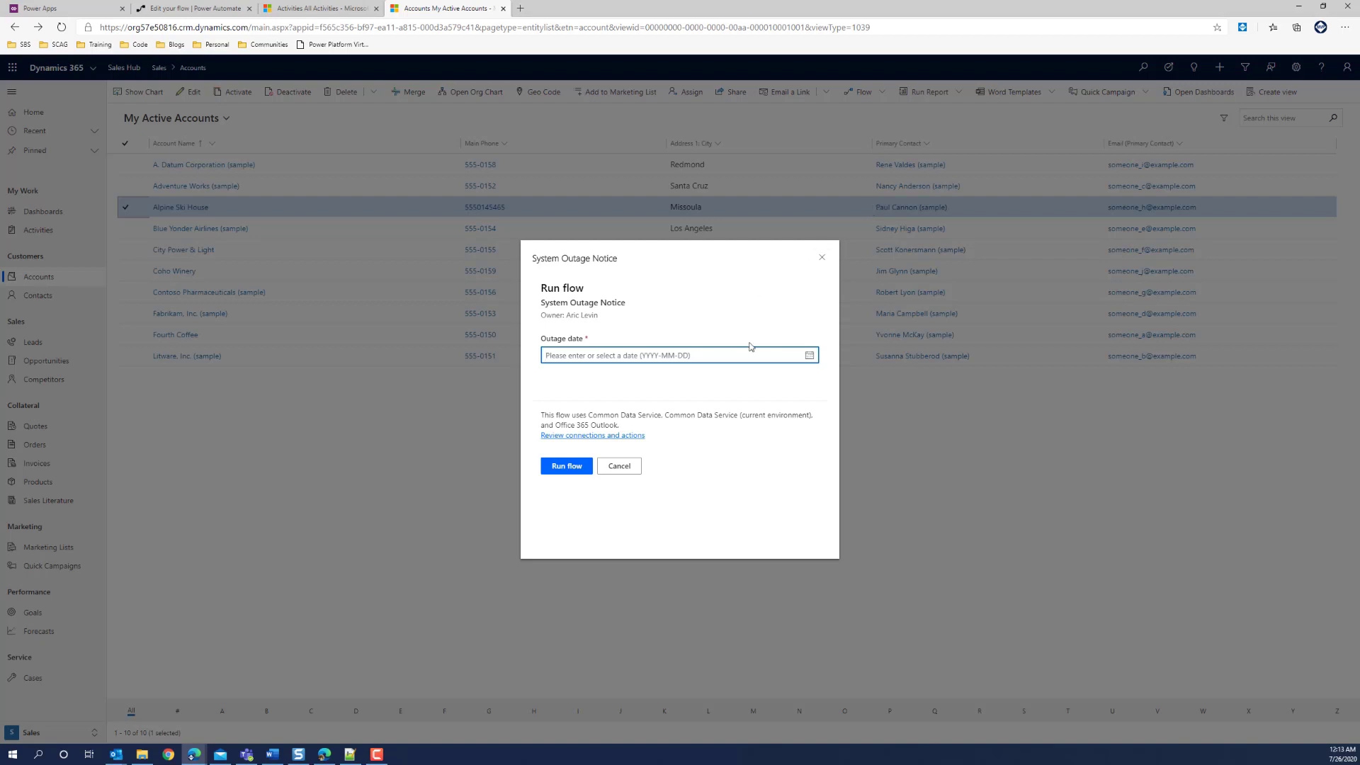
pyautogui.click(810, 356)
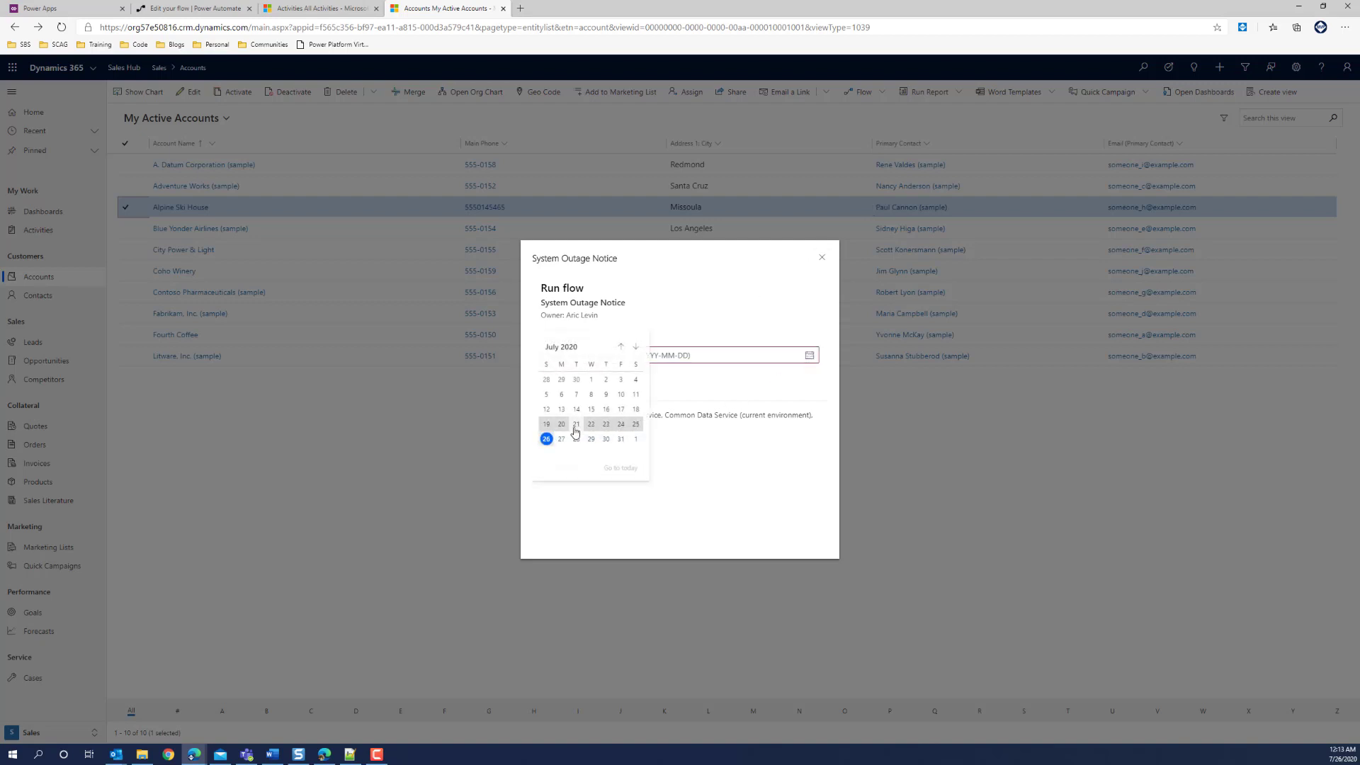
pyautogui.click(582, 440)
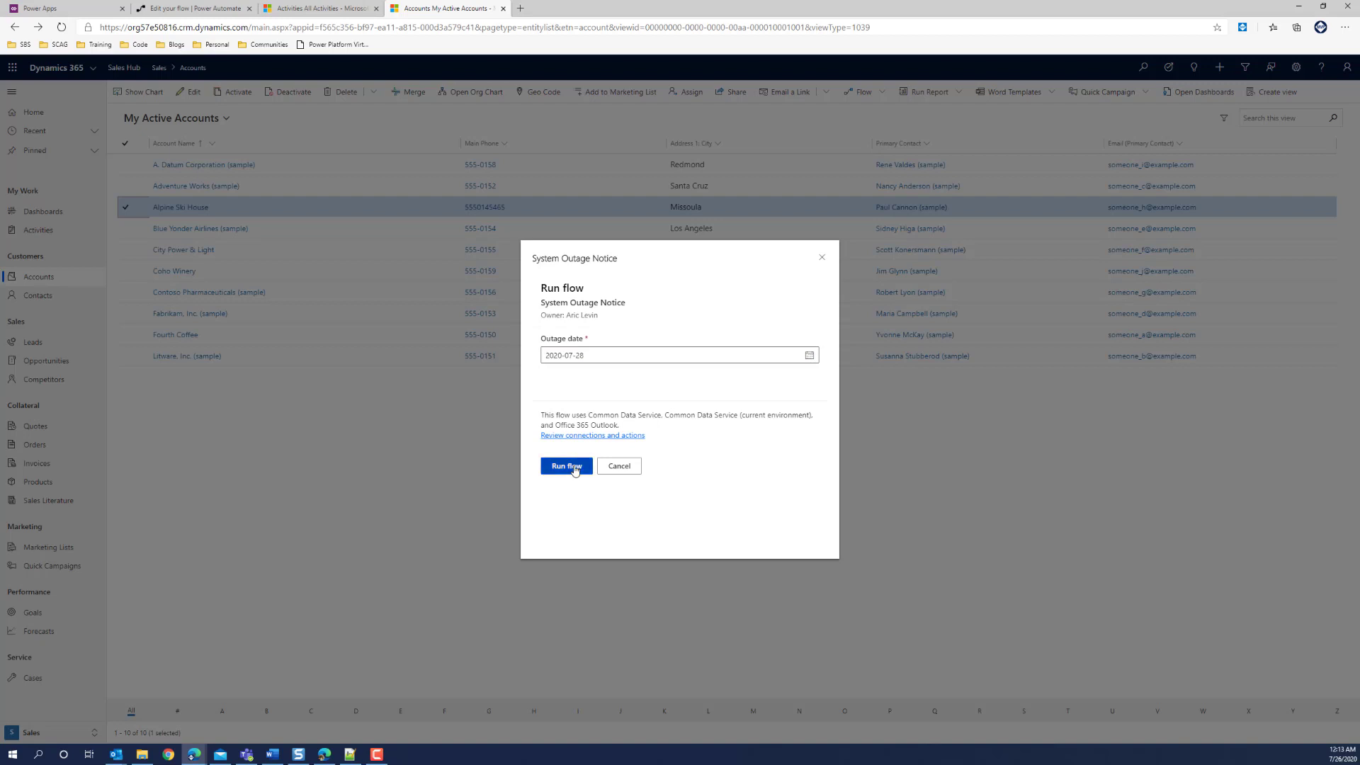
pyautogui.click(571, 467)
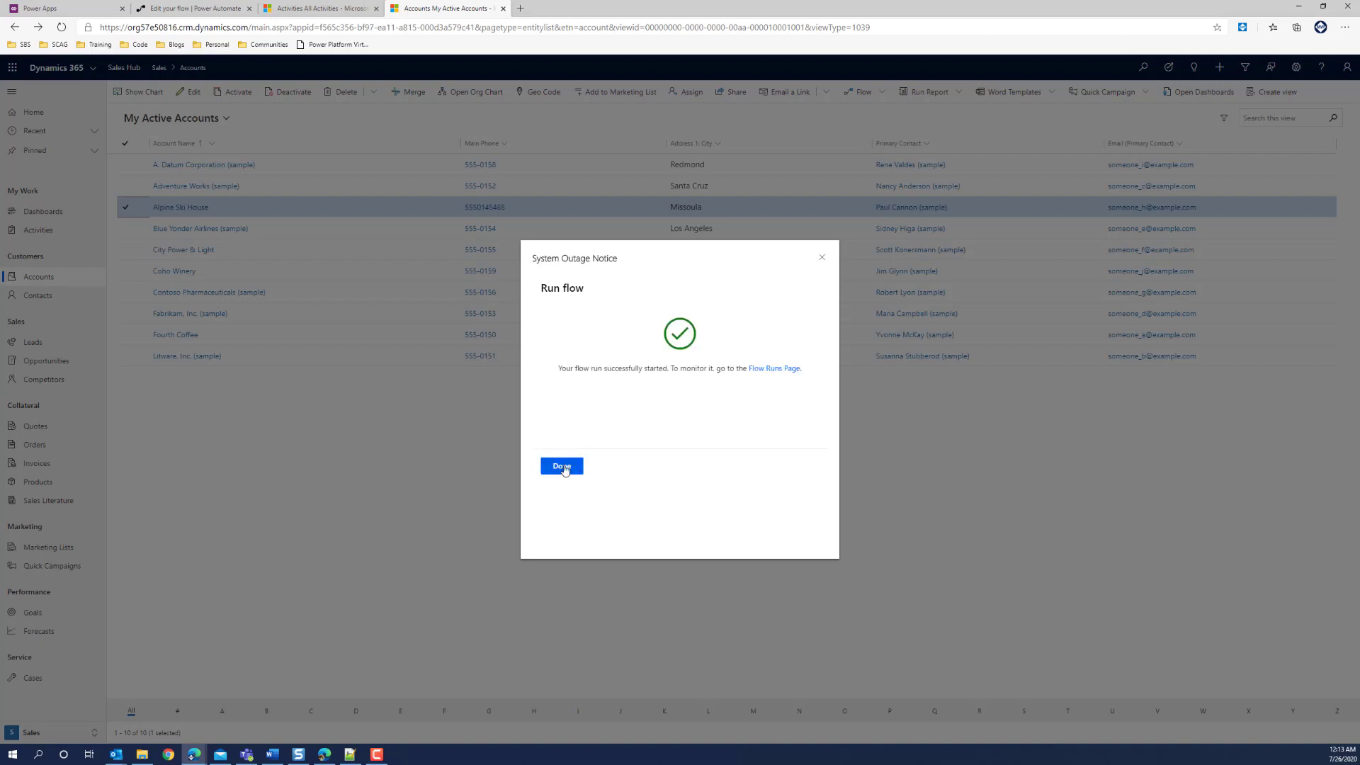
pyautogui.click(561, 466)
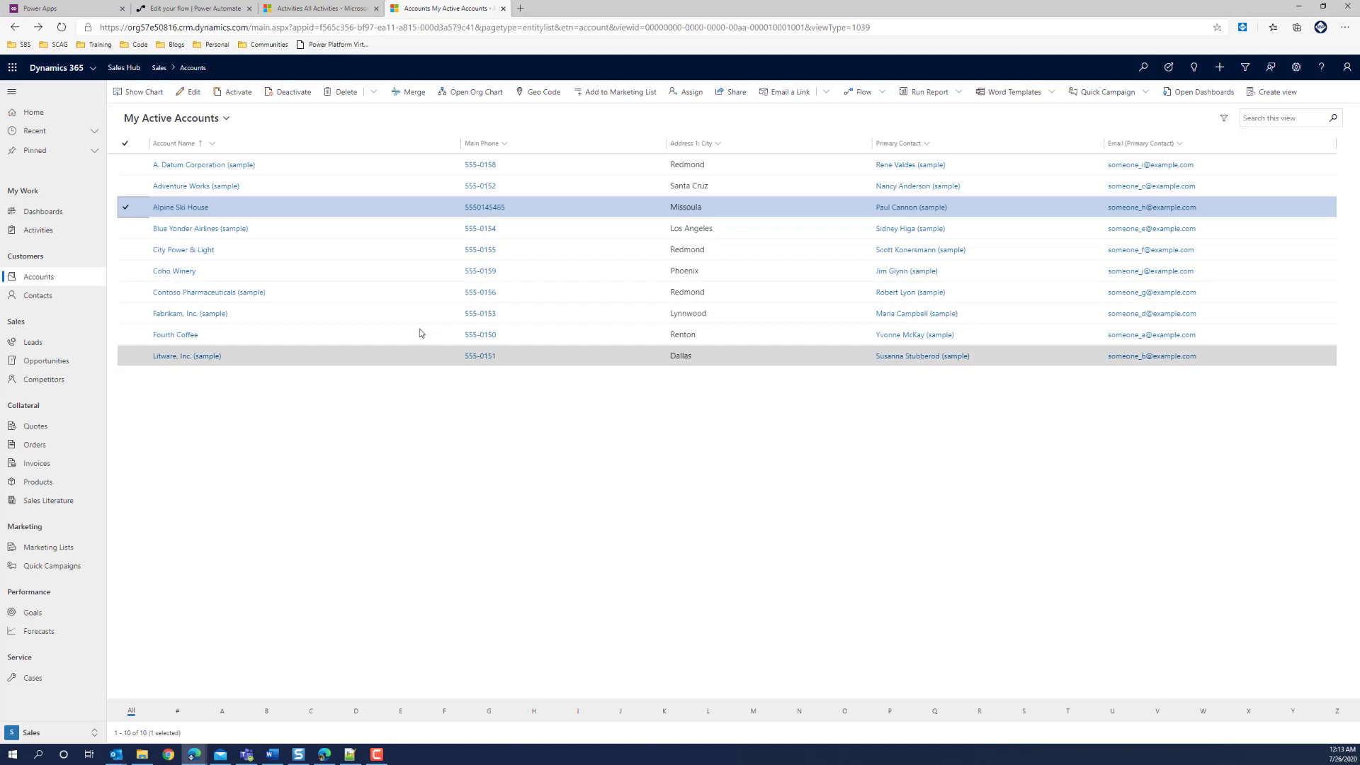
# Leave the System Outage Notice flow editor without saving changes.
pyautogui.click(197, 10)
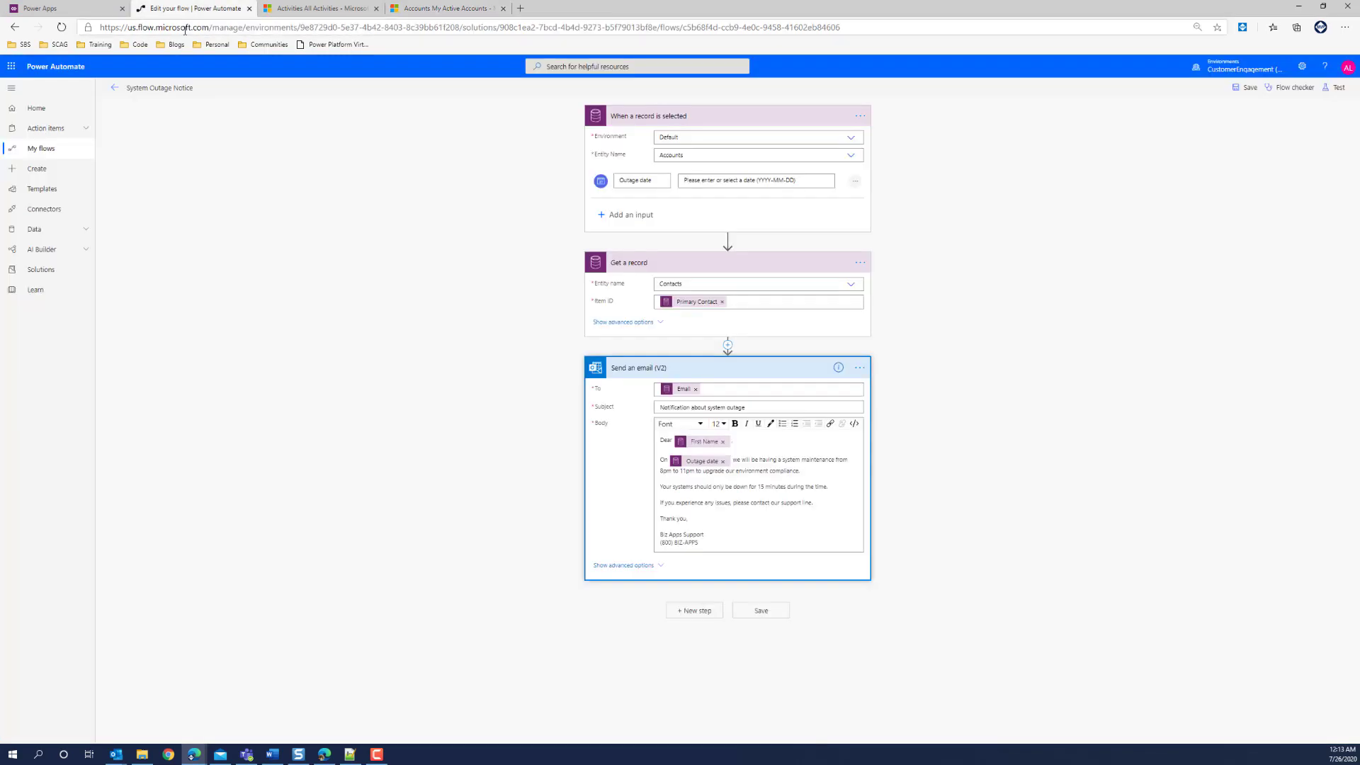
pyautogui.click(114, 87)
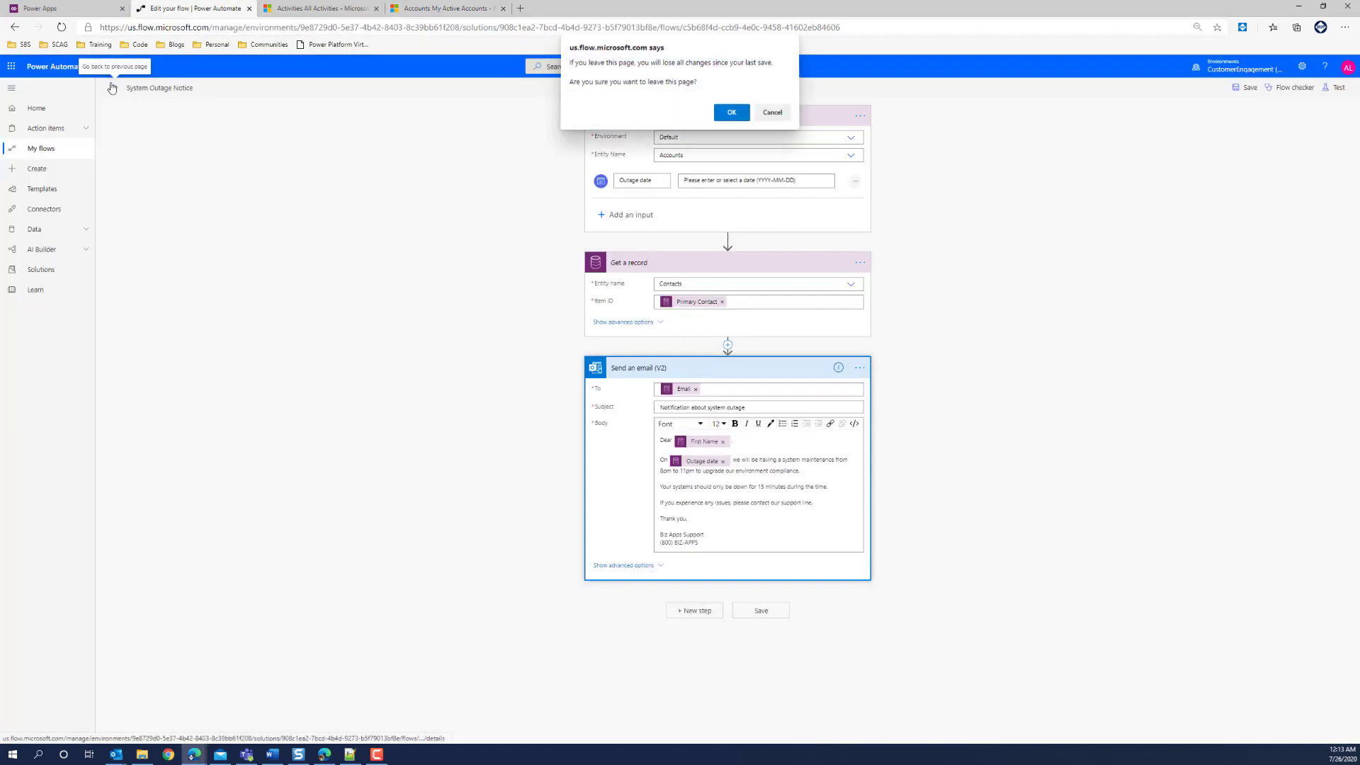
pyautogui.click(731, 113)
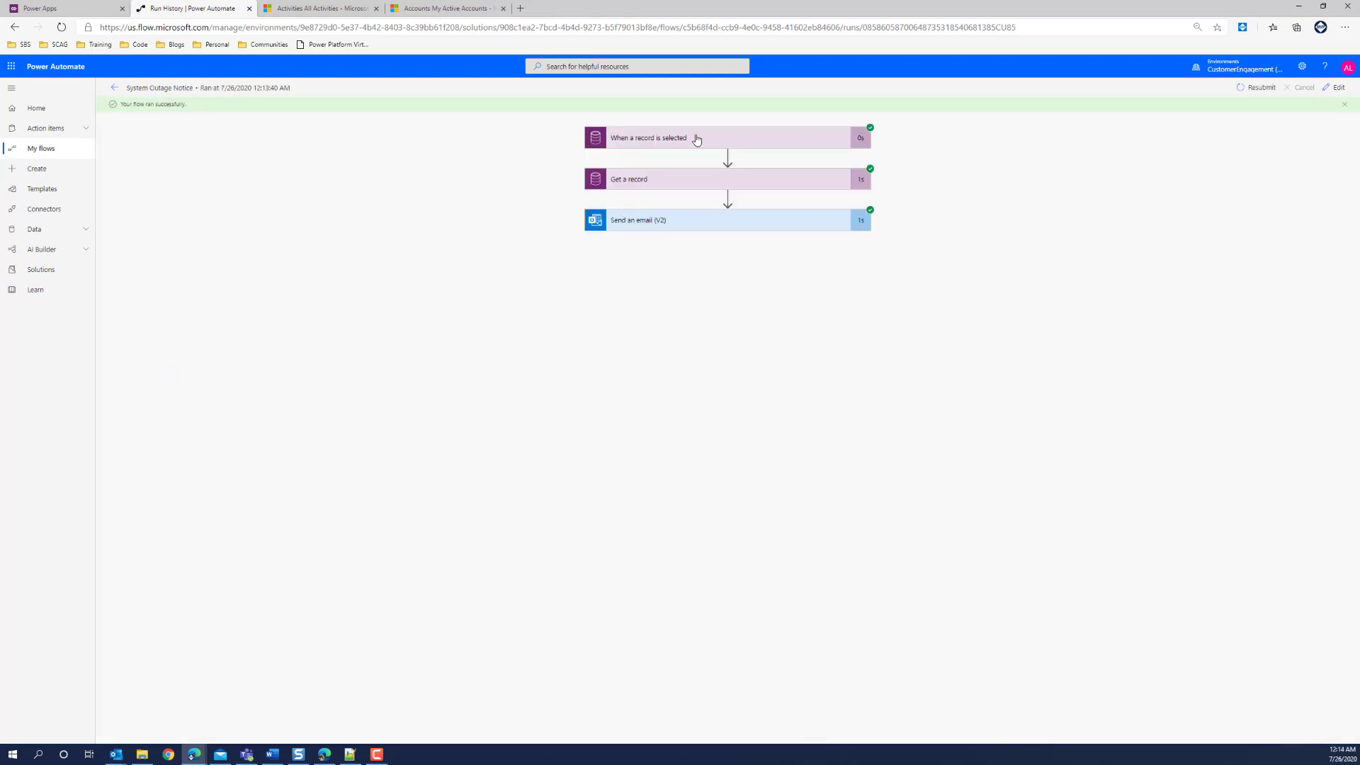
# Check the run's trigger, retrieved contact and sent email inputs and outputs.
pyautogui.click(696, 140)
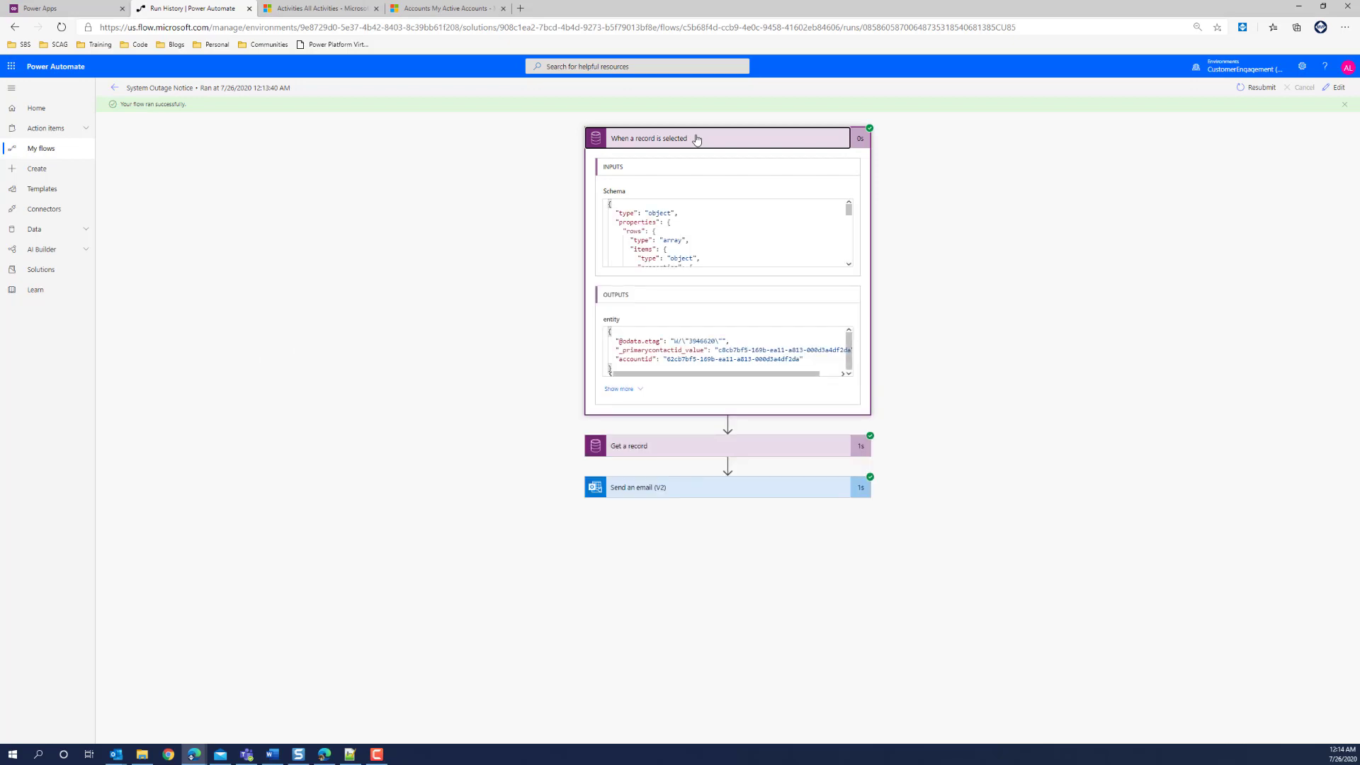
pyautogui.click(696, 139)
pyautogui.click(679, 182)
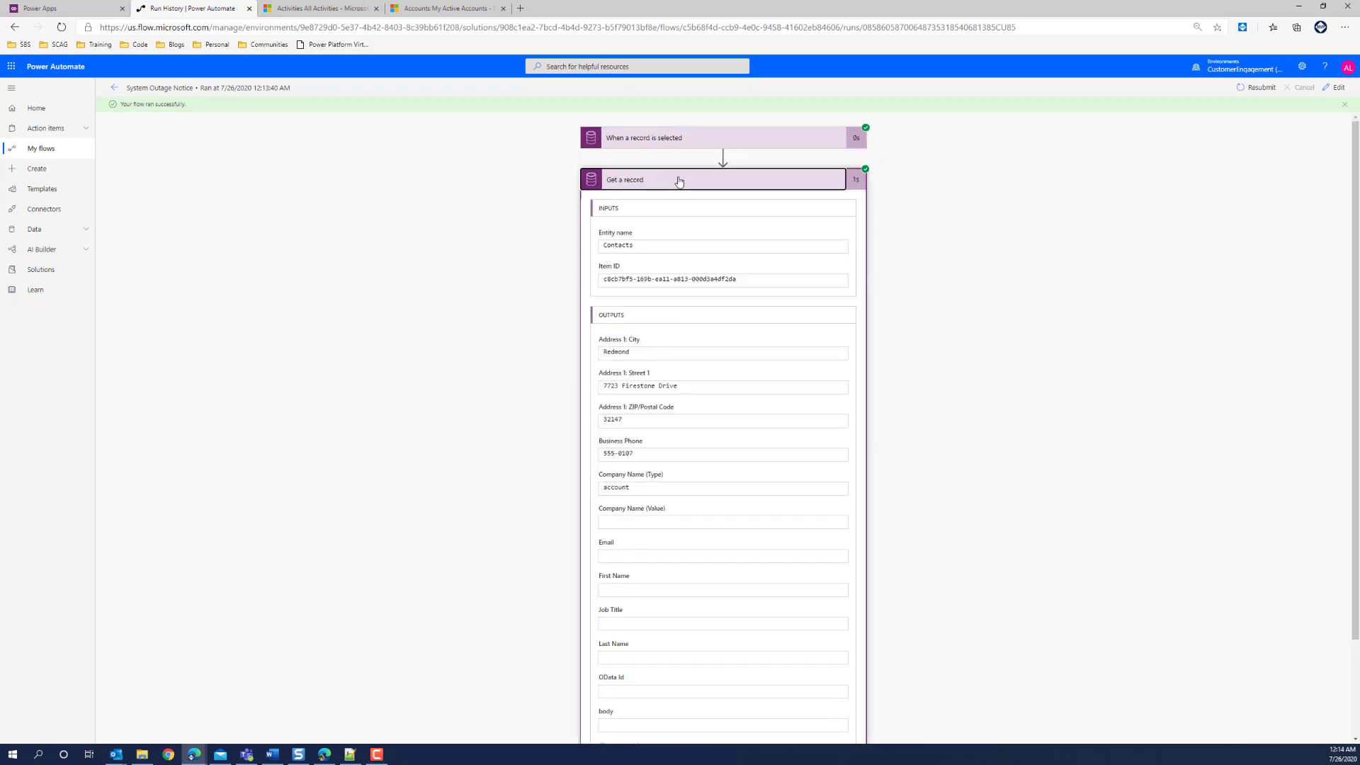
pyautogui.click(678, 182)
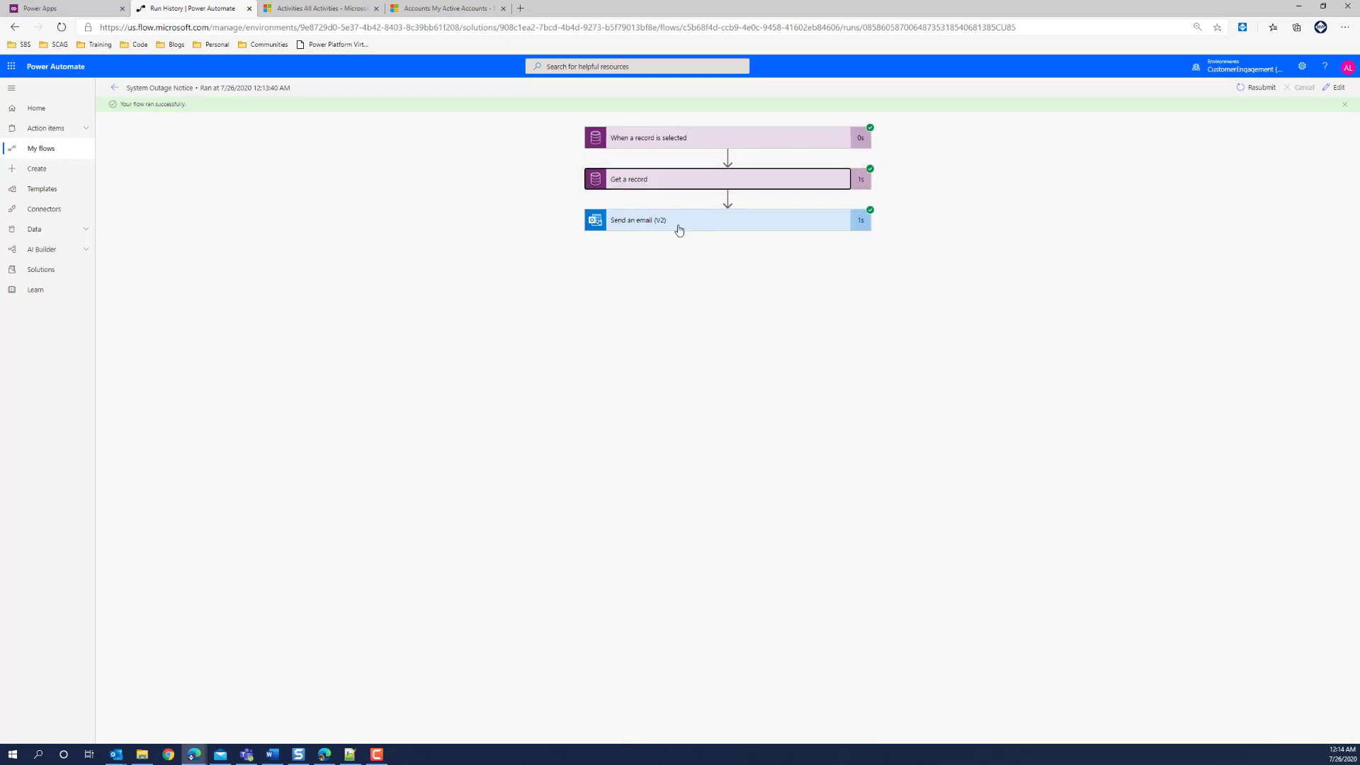
pyautogui.click(680, 221)
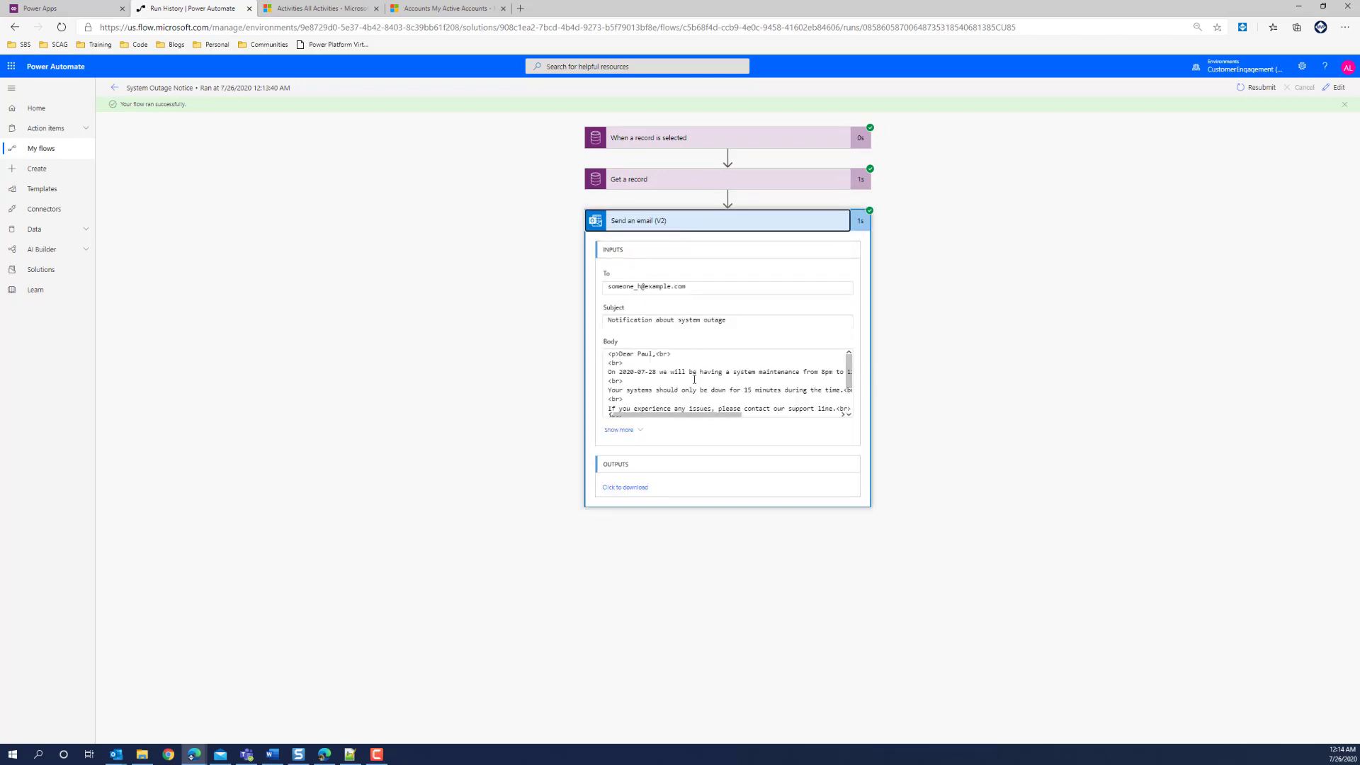
pyautogui.click(667, 220)
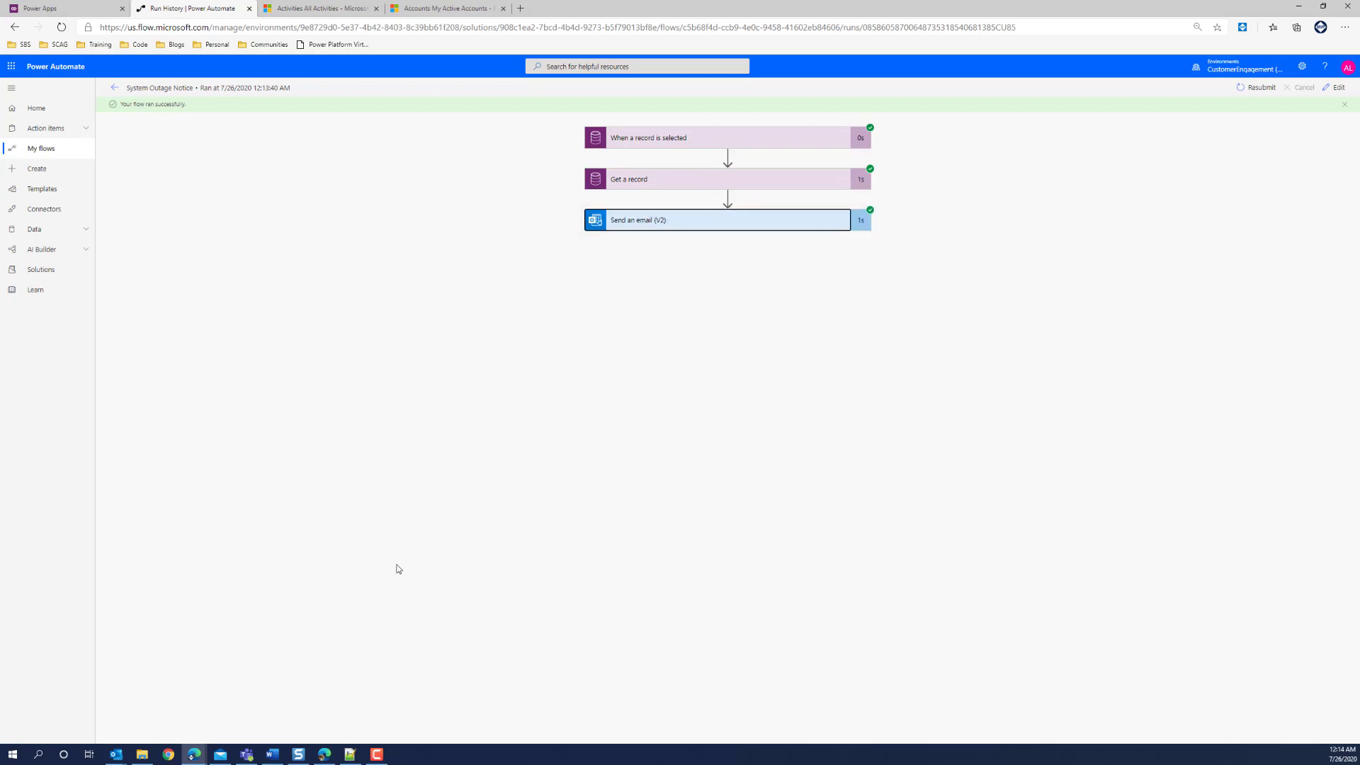
pyautogui.click(112, 752)
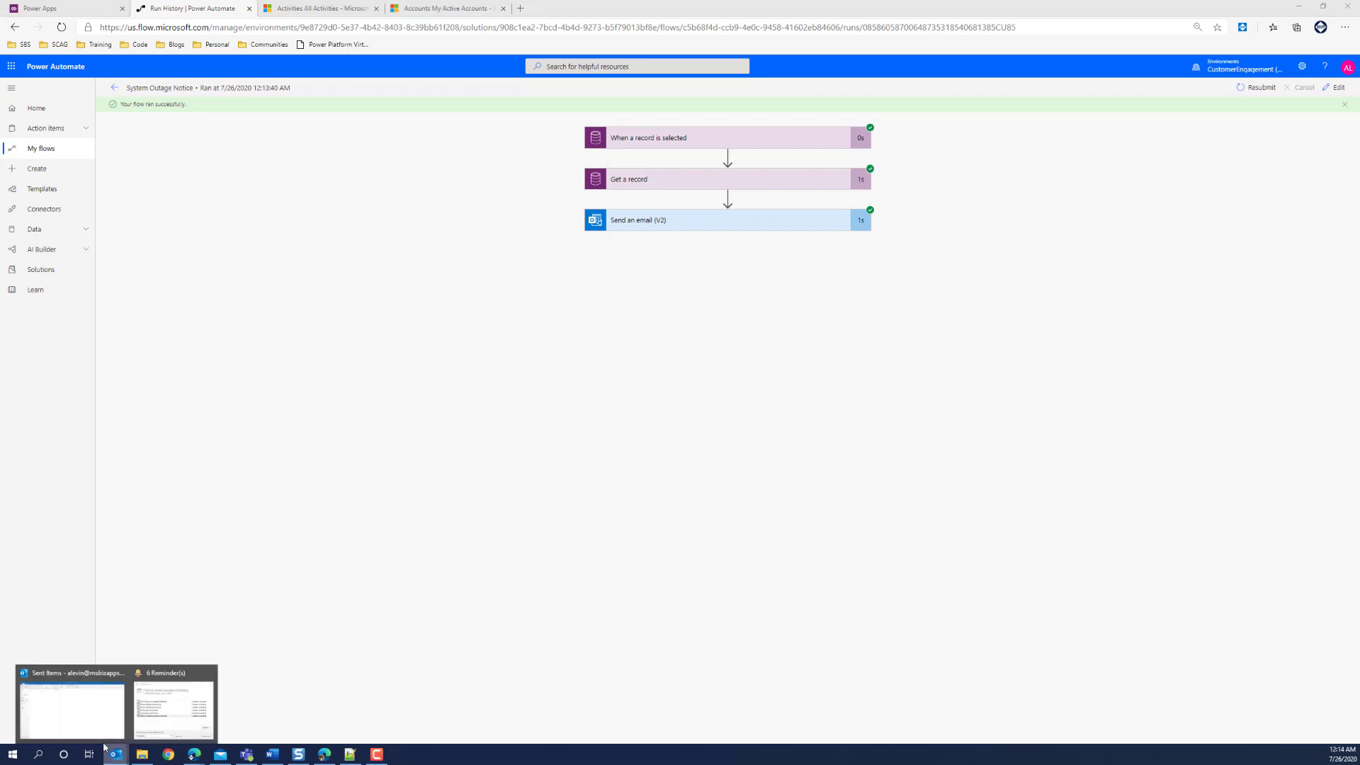
pyautogui.click(100, 721)
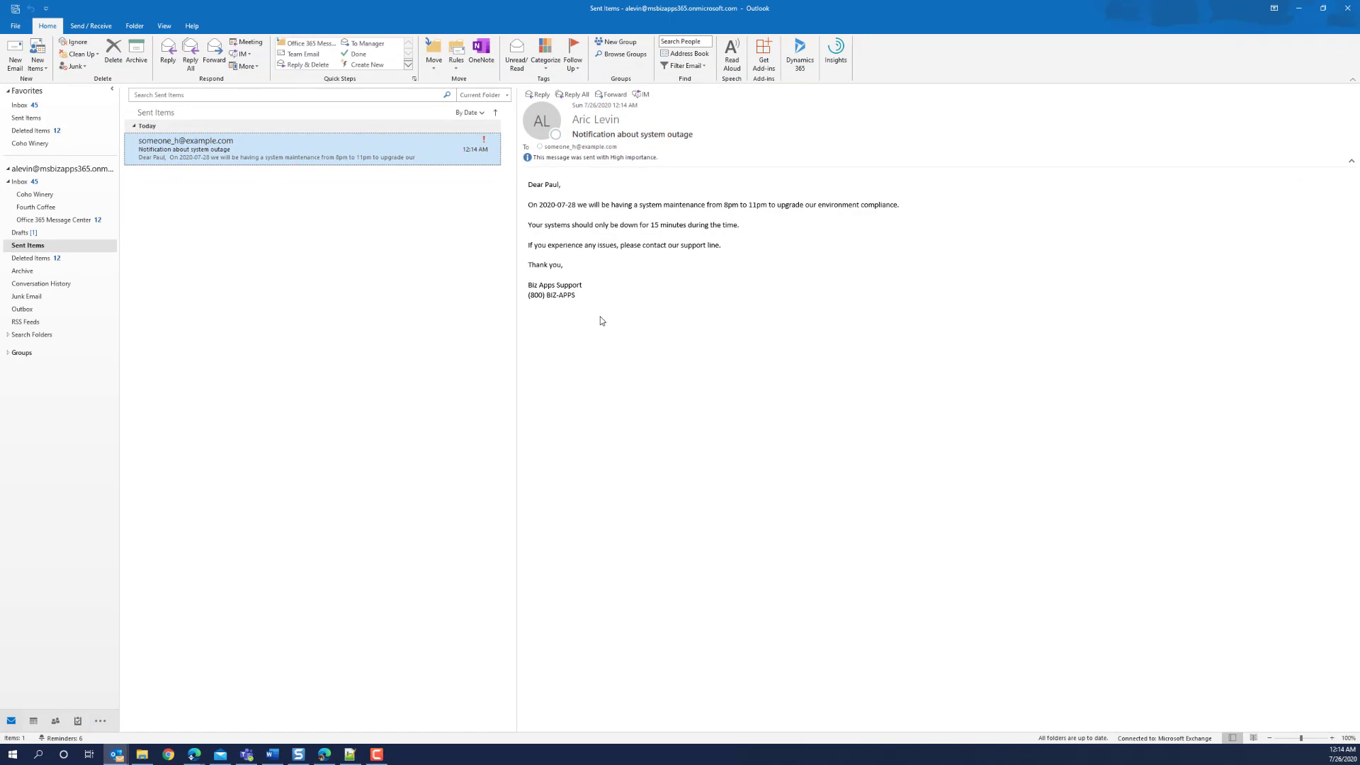
pyautogui.click(1299, 8)
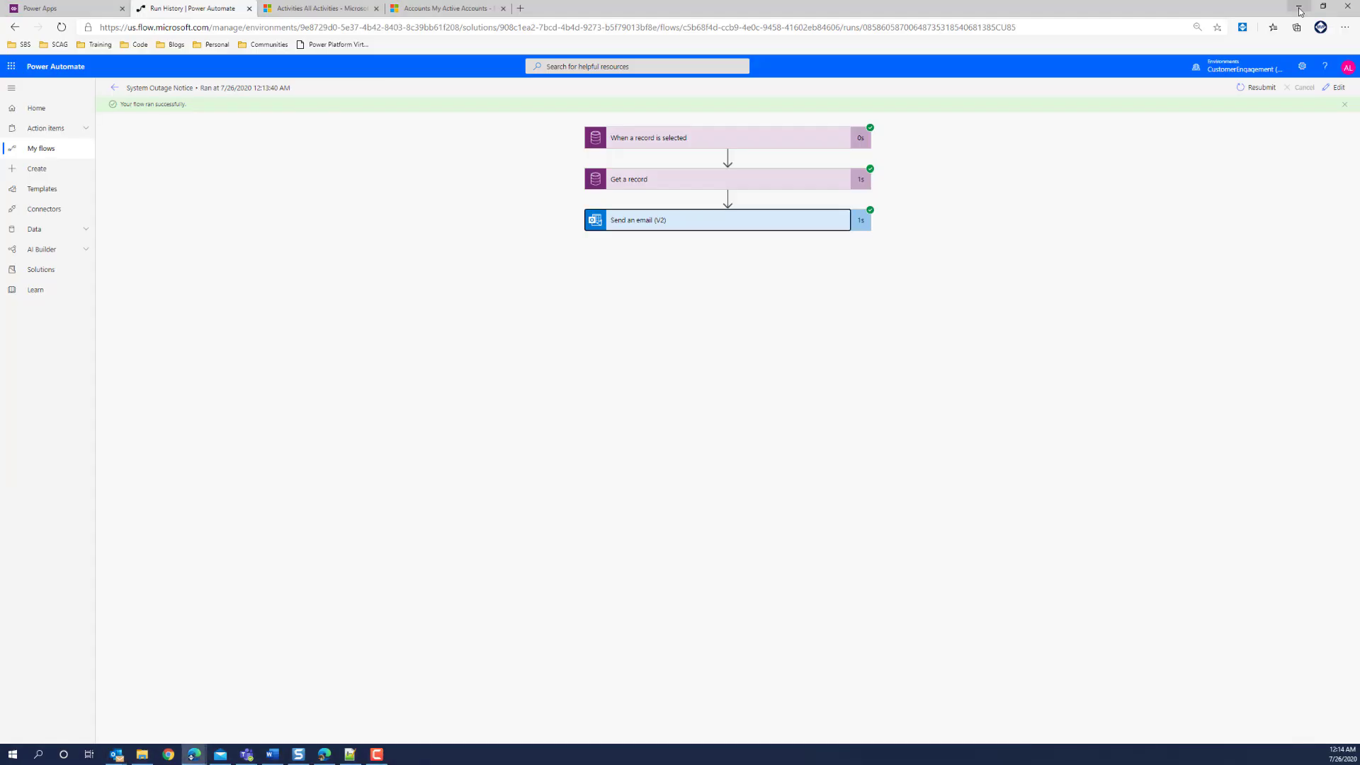
# Close run history, dismiss the editing notice, and edit Send Email to all Account Contacts.
pyautogui.click(248, 9)
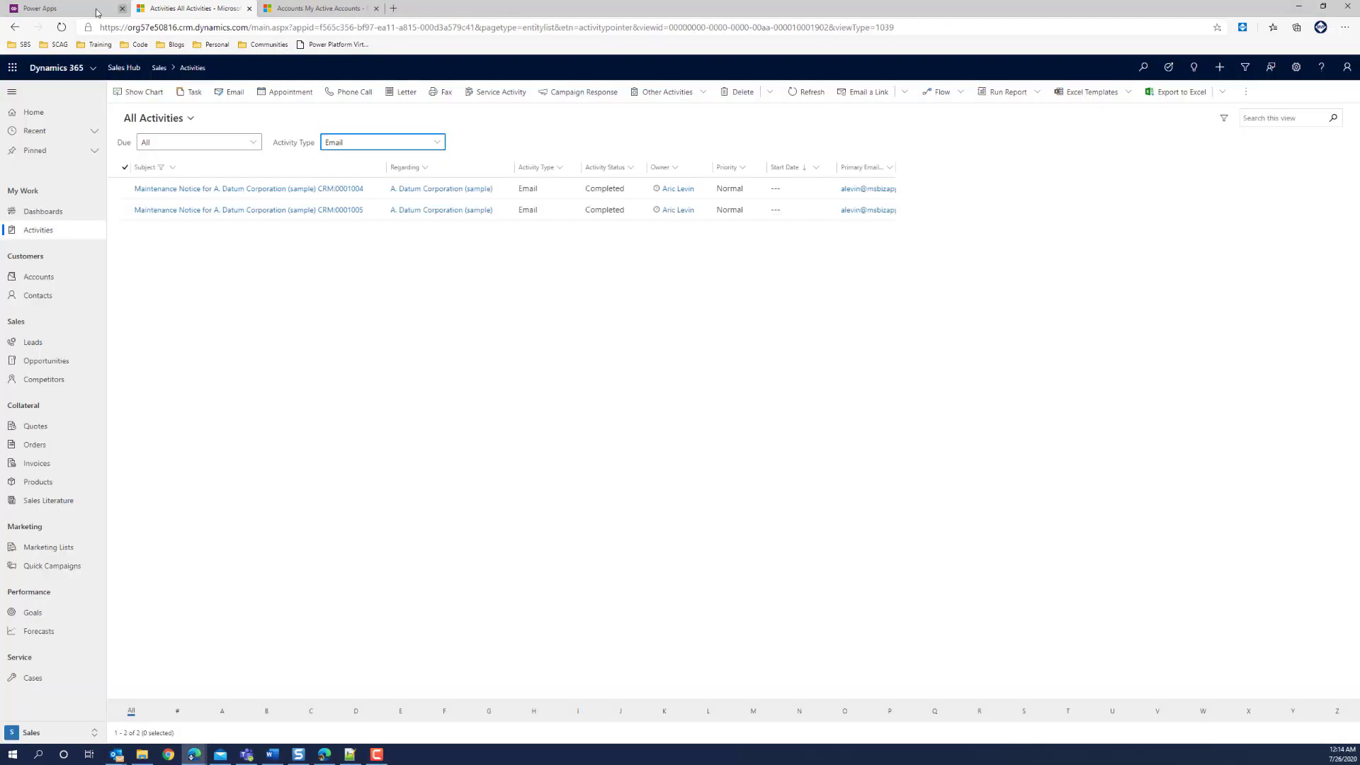
pyautogui.click(94, 11)
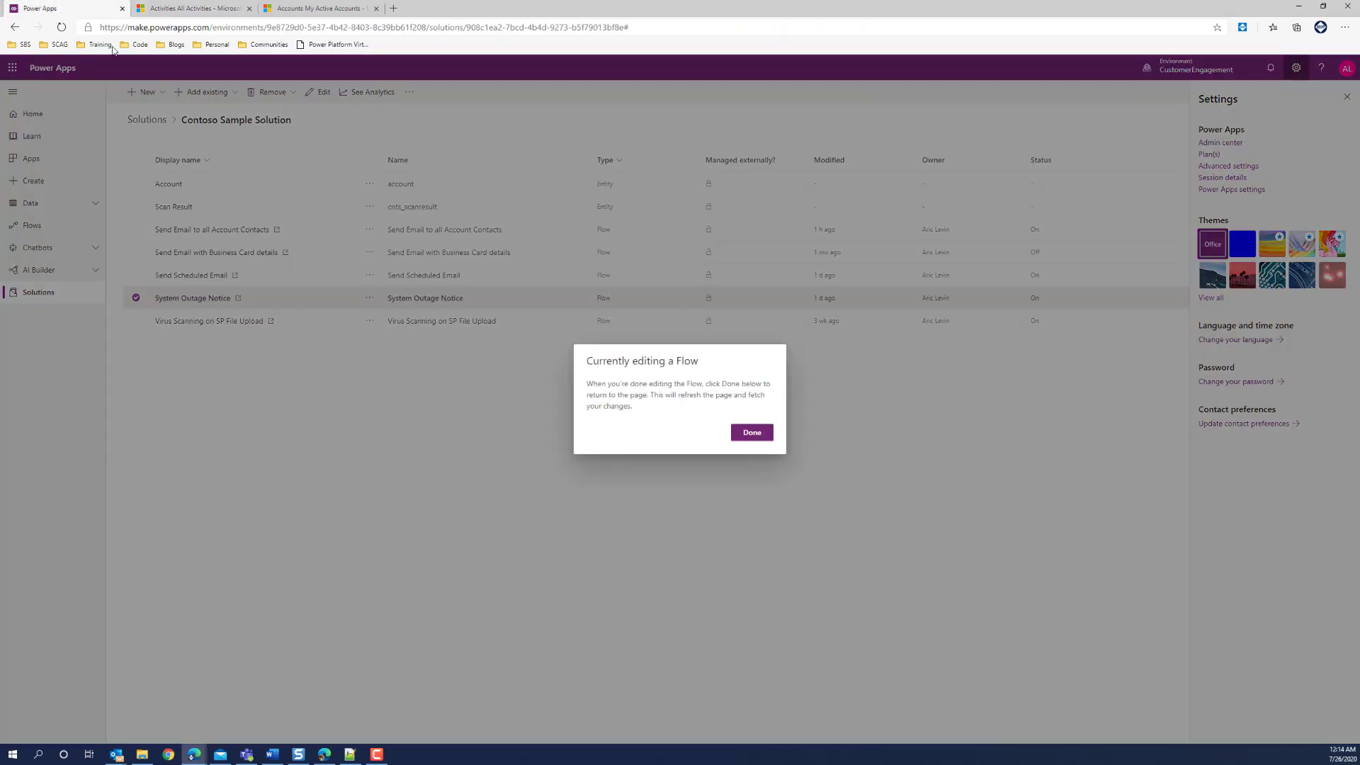
pyautogui.click(752, 432)
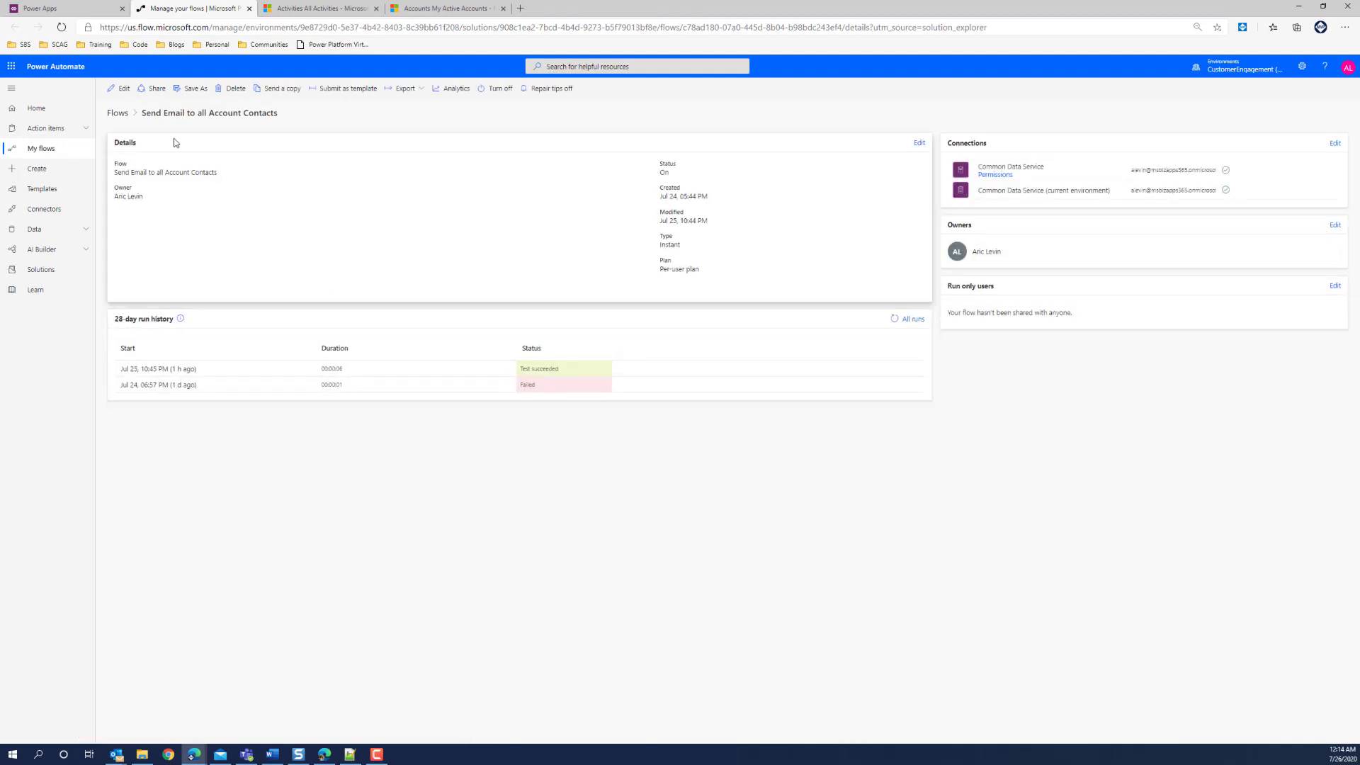
pyautogui.click(122, 89)
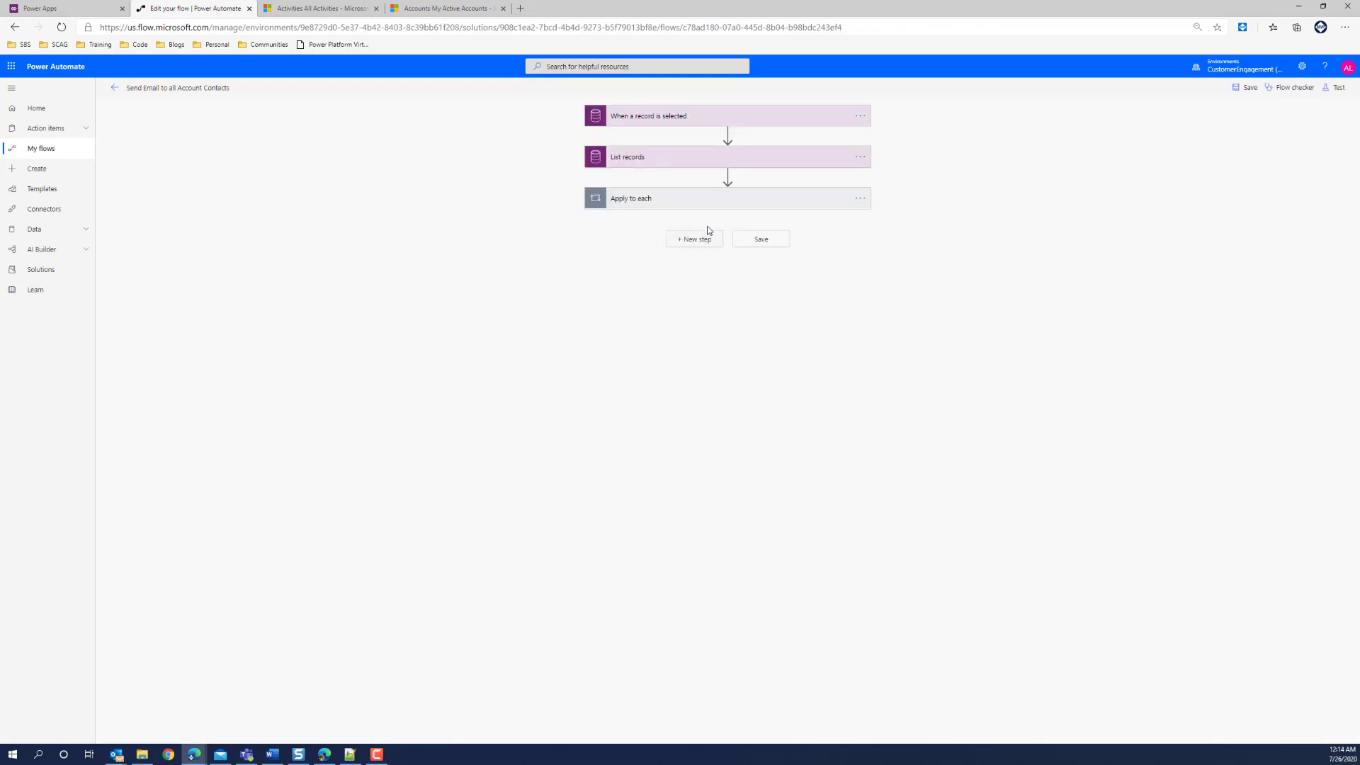
# Show List records' advanced options and inspect the Account token in the Fetch Xml Query.
pyautogui.click(673, 119)
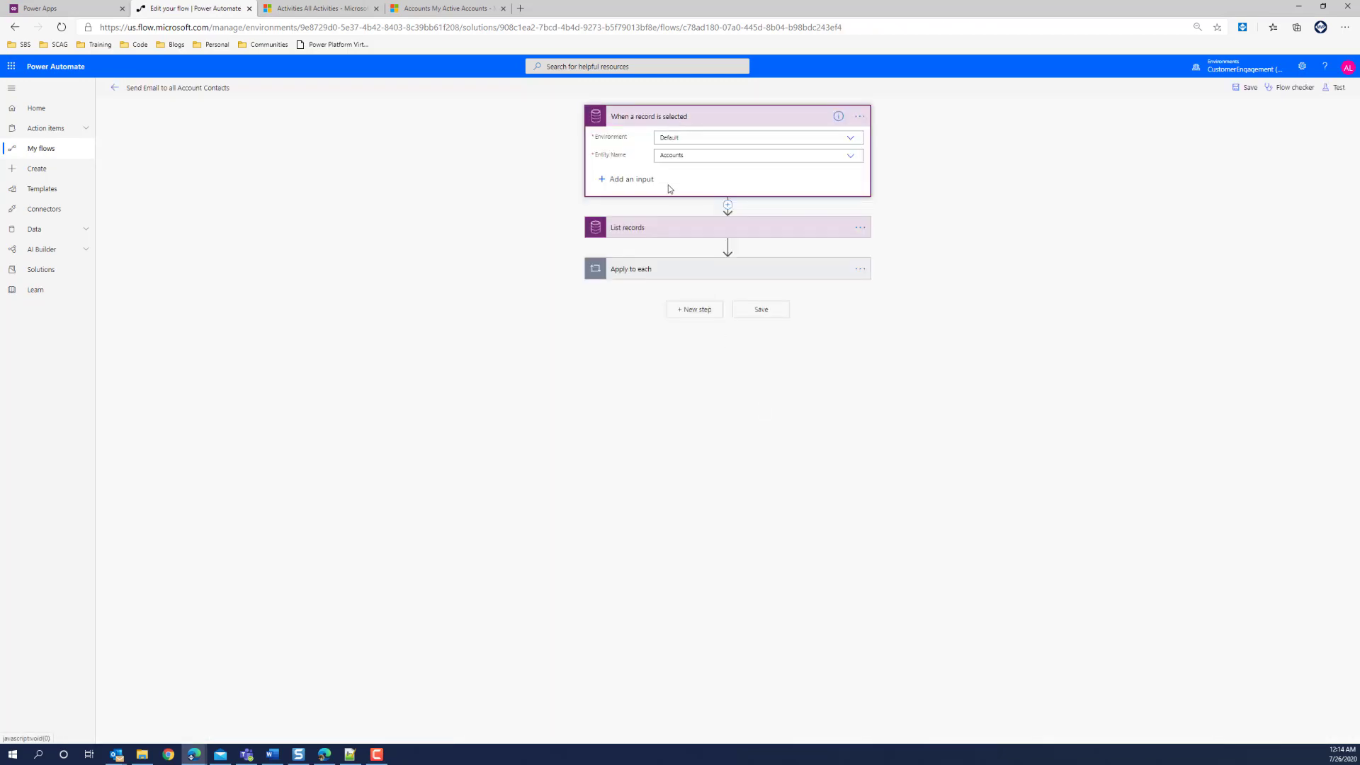
pyautogui.click(666, 231)
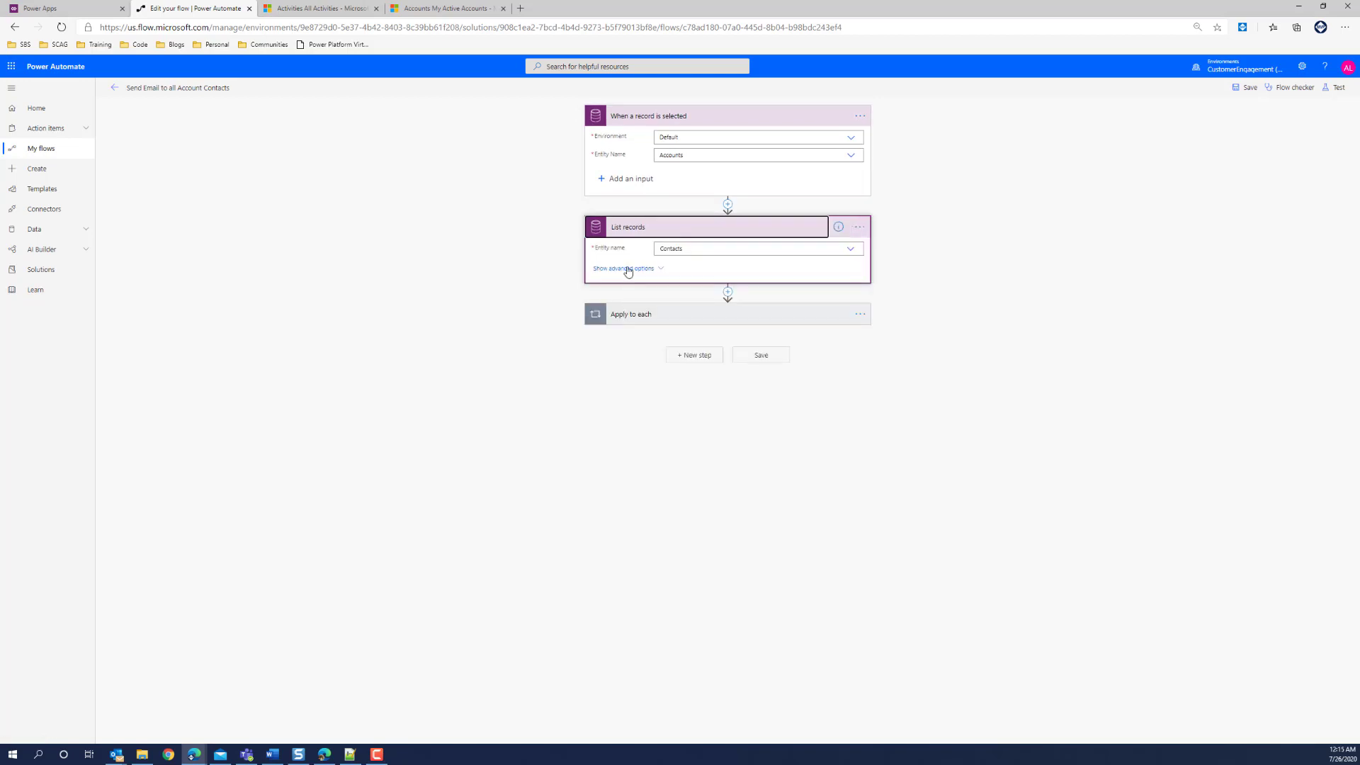
pyautogui.click(628, 269)
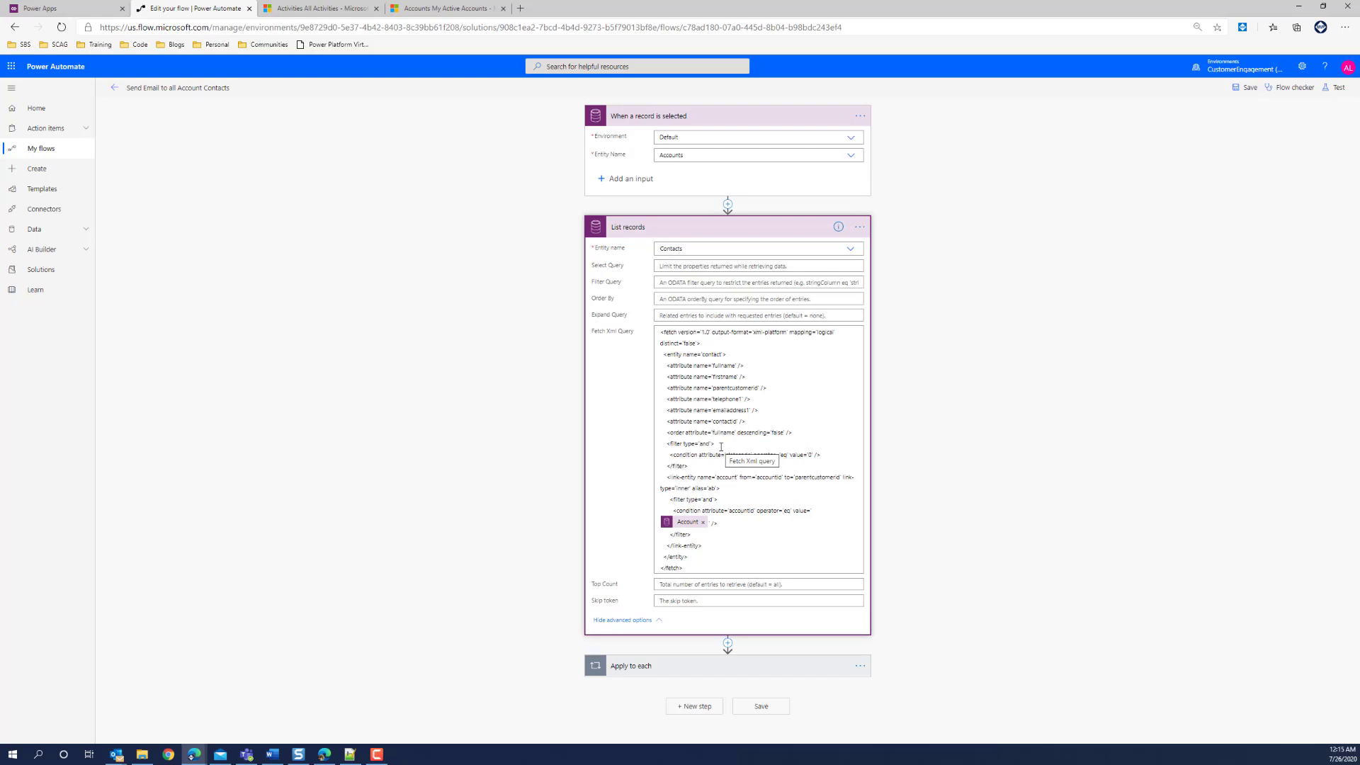
pyautogui.click(682, 523)
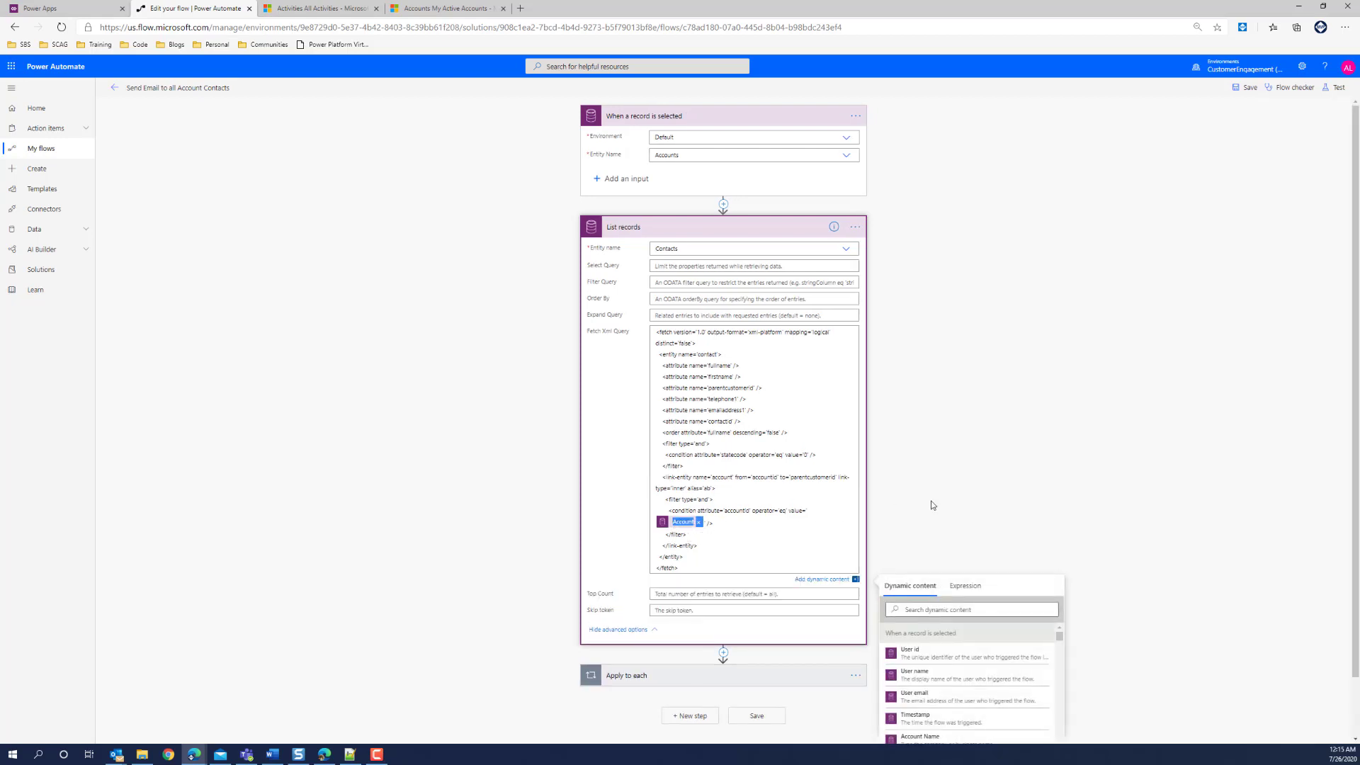
pyautogui.scroll(-1, 1068, 405)
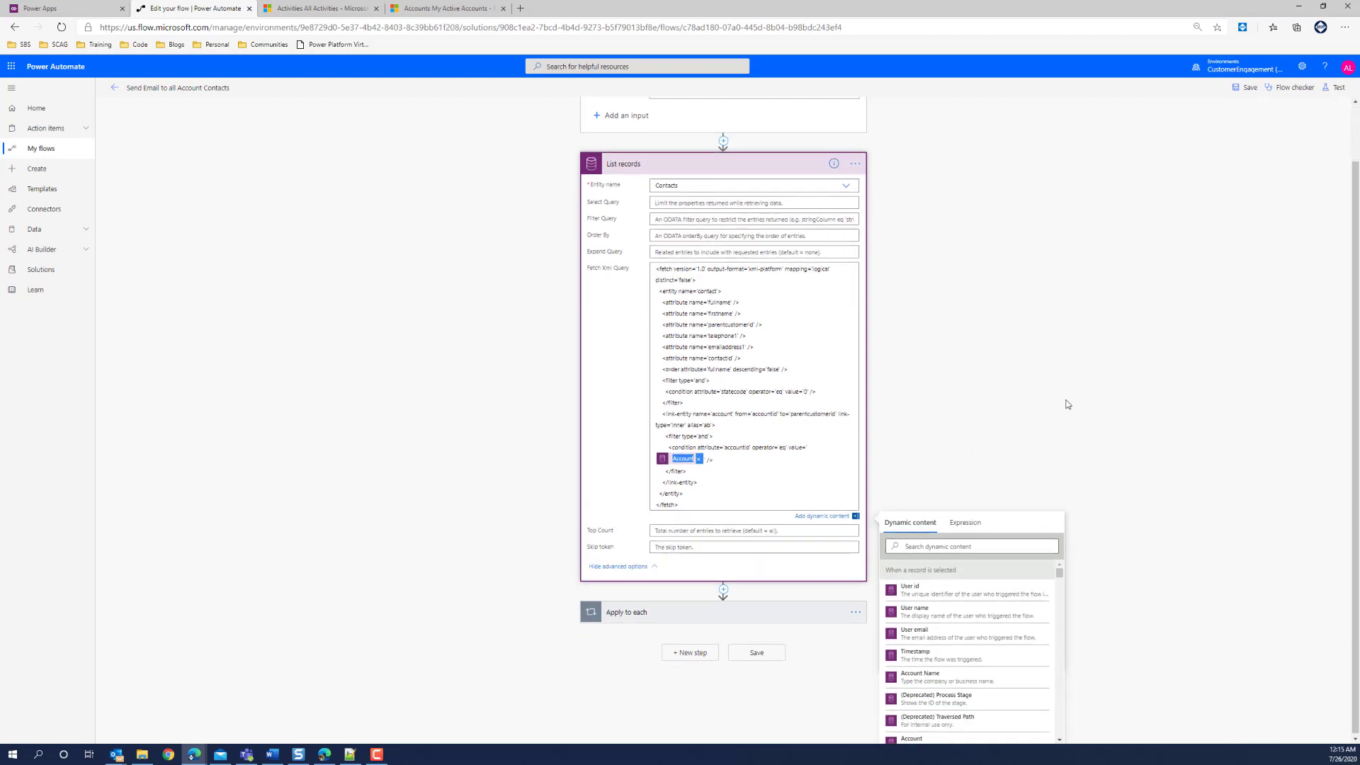
# Expand Apply to each and Create a new record with all its advanced fields.
pyautogui.click(664, 611)
pyautogui.scroll(-1, 1035, 451)
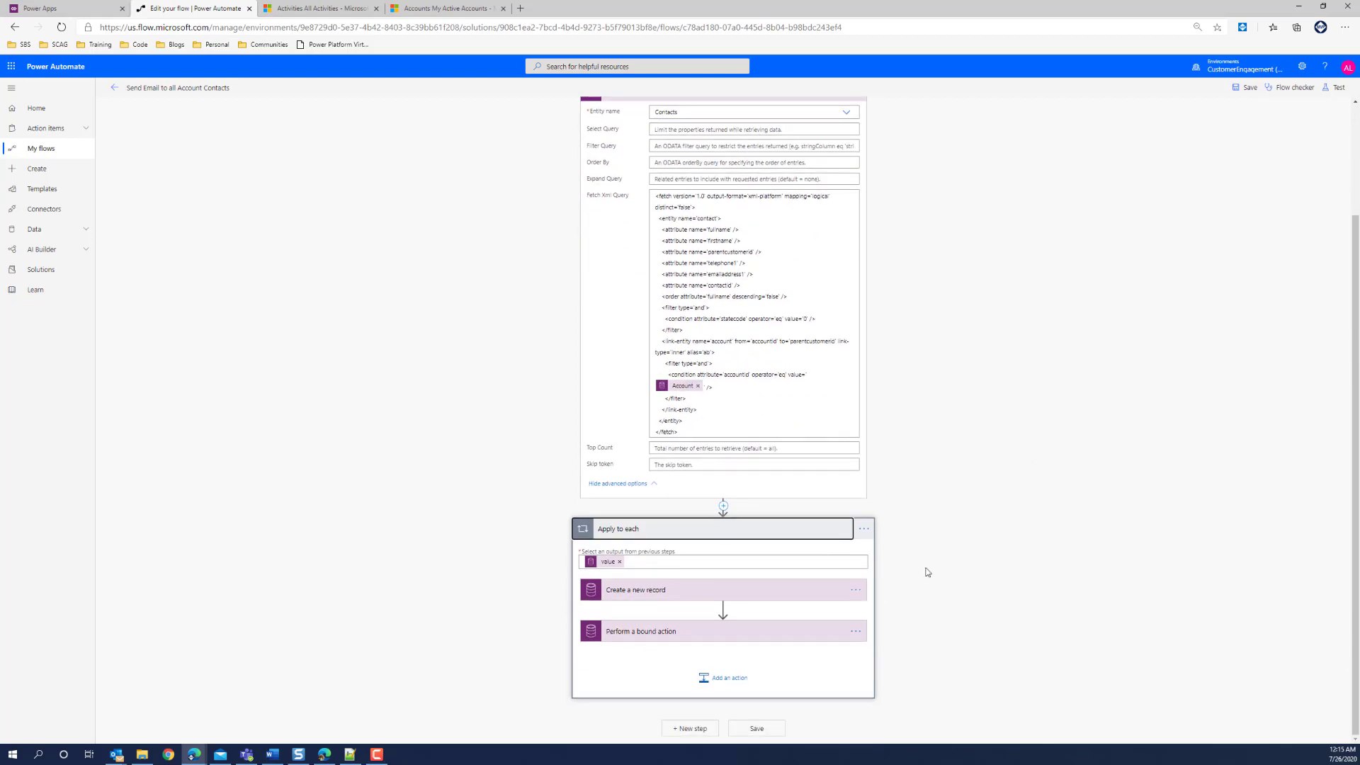
pyautogui.click(665, 593)
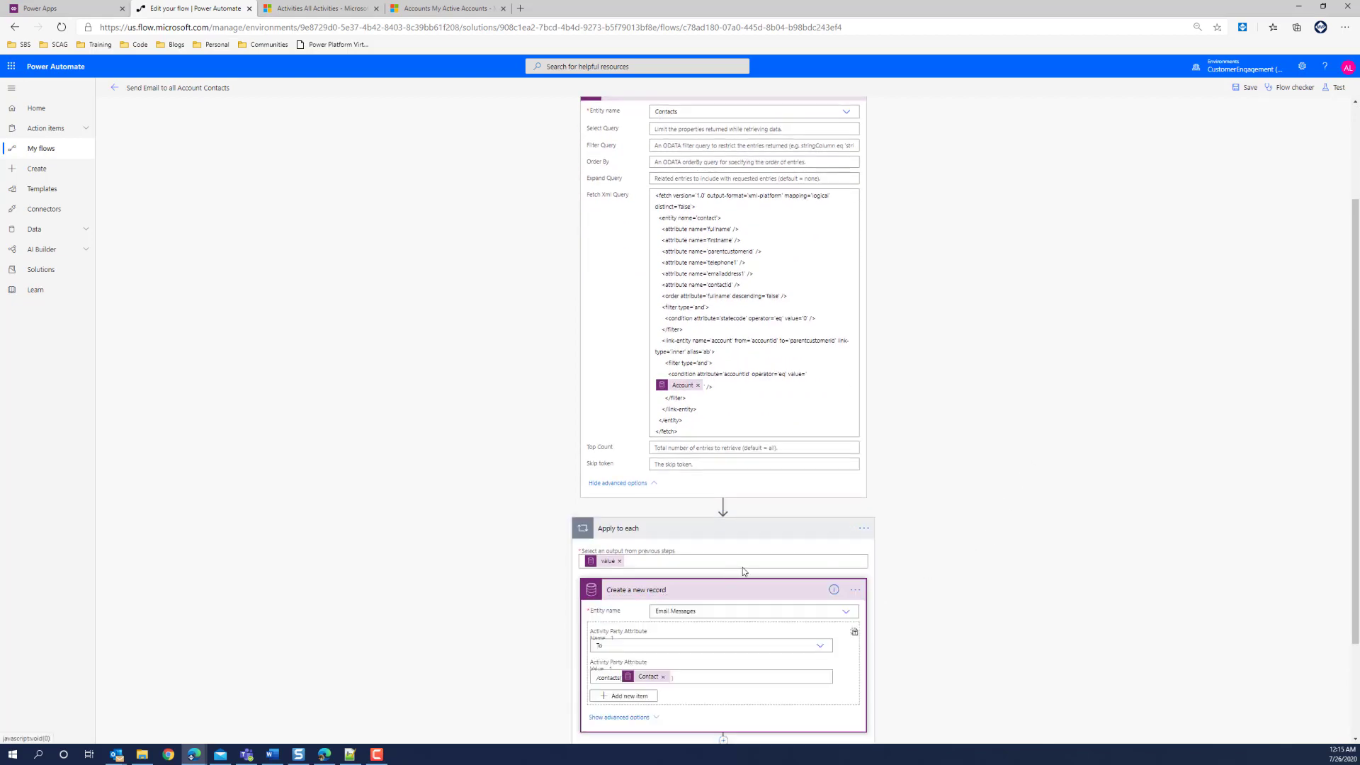
pyautogui.scroll(-2, 1045, 484)
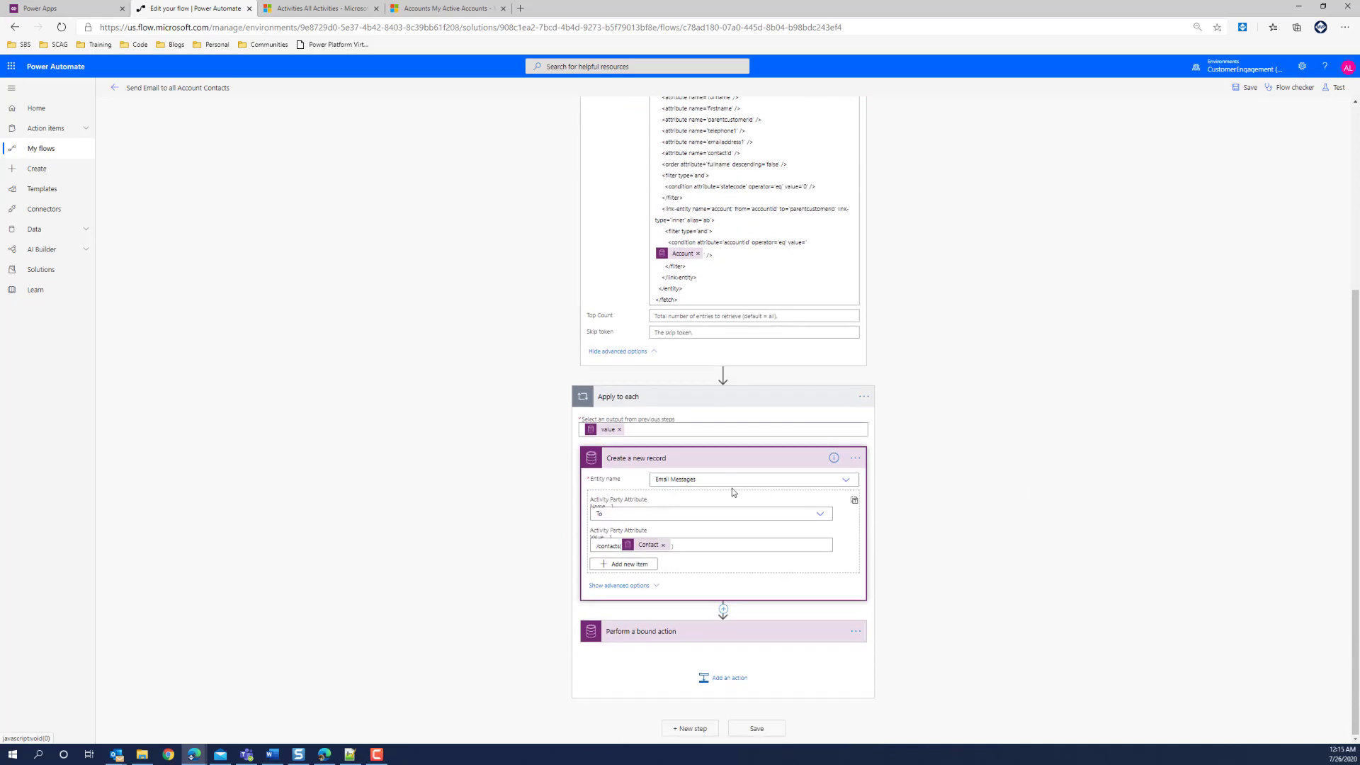
pyautogui.click(623, 586)
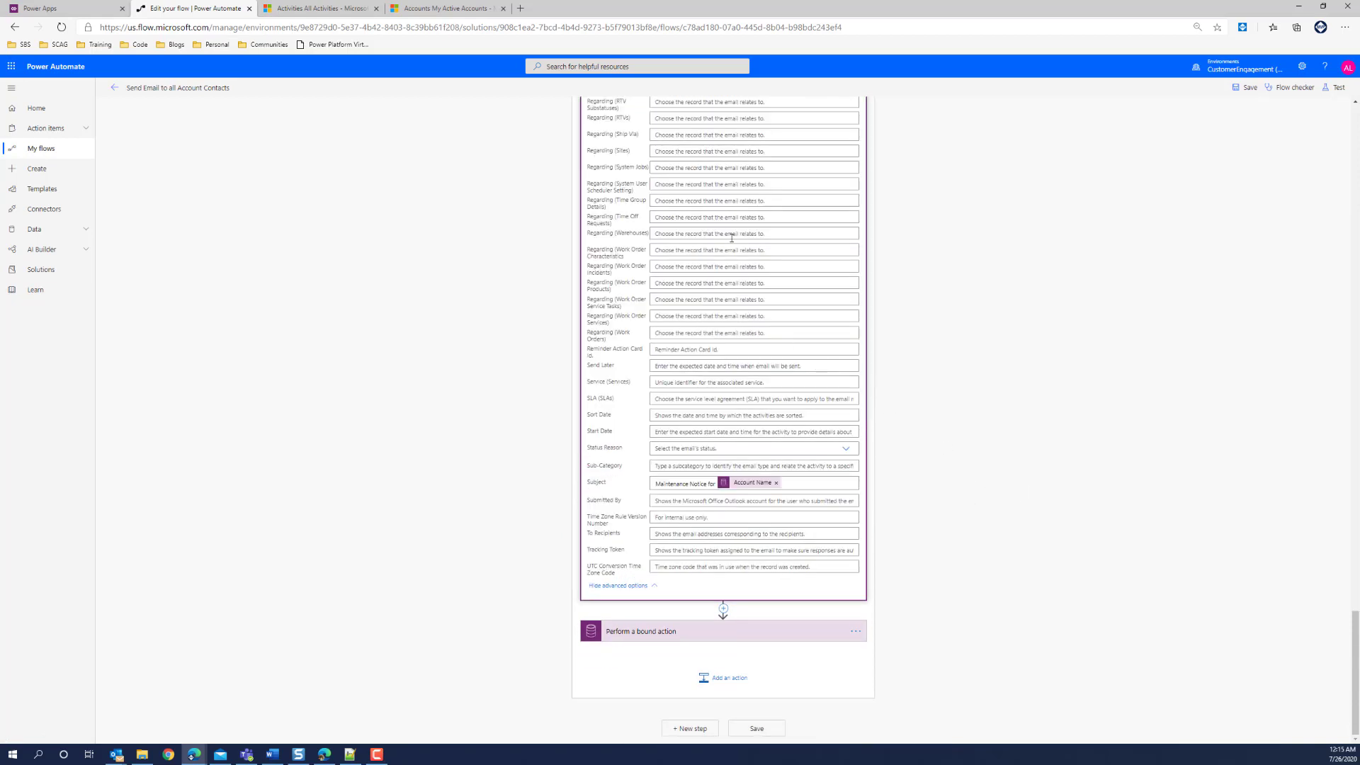
# Review the email record's fields, then expand Perform a bound action showing SendEmail.
pyautogui.scroll(15, 732, 238)
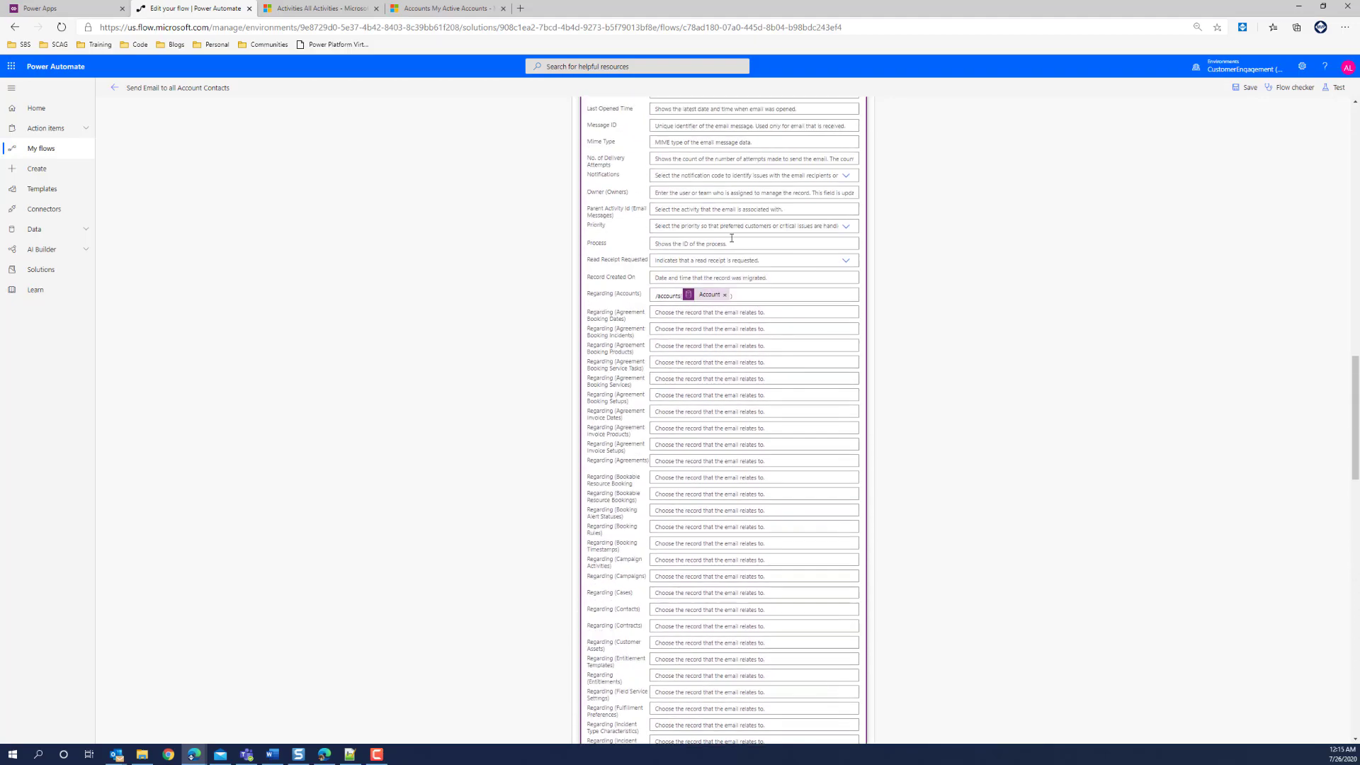
pyautogui.scroll(6, 731, 238)
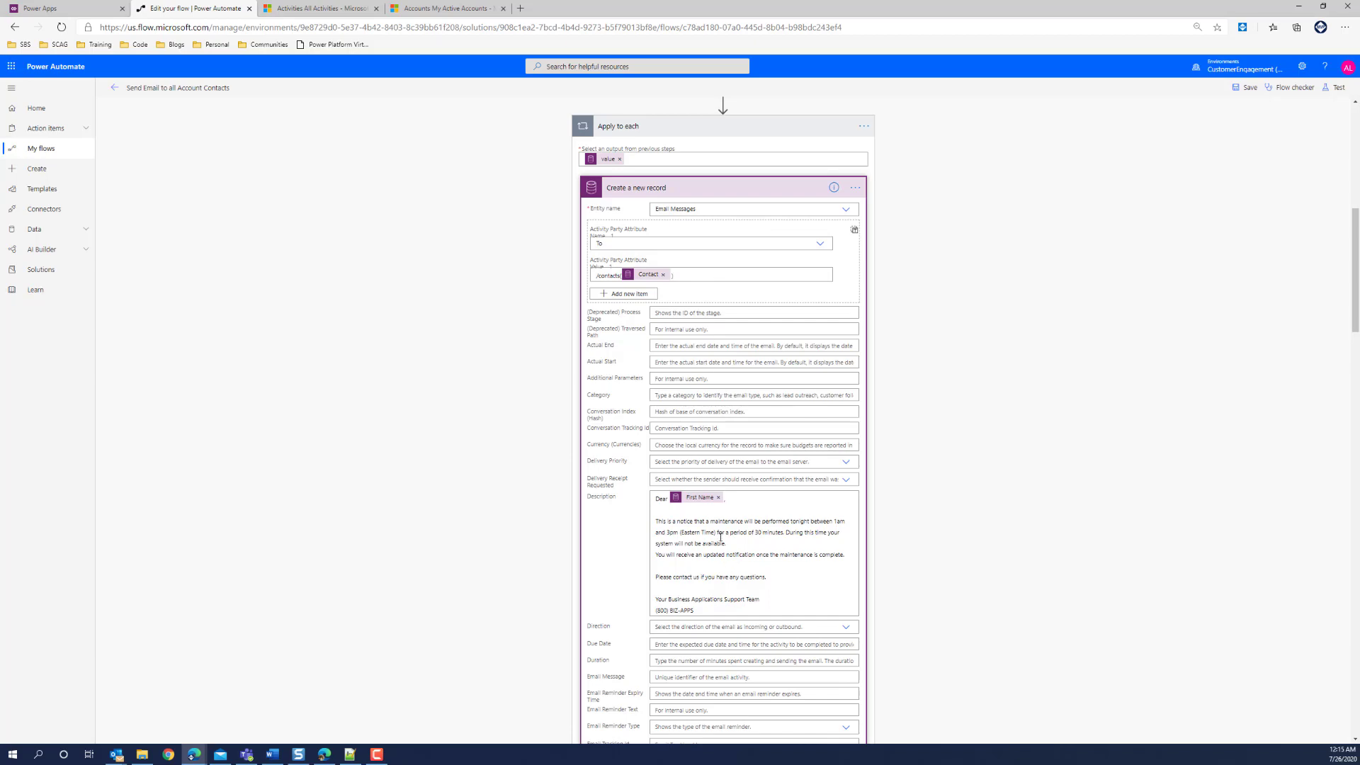
pyautogui.scroll(-8, 760, 579)
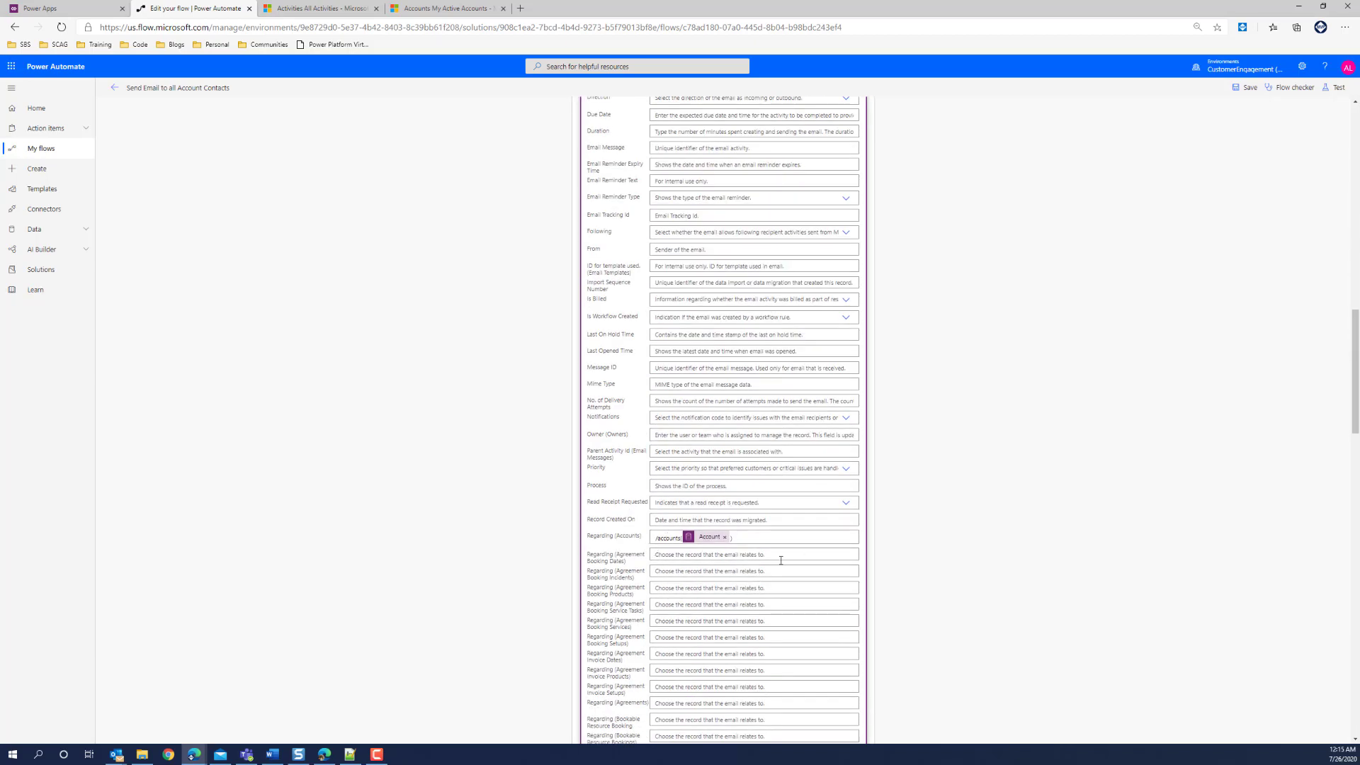
pyautogui.scroll(-20, 779, 563)
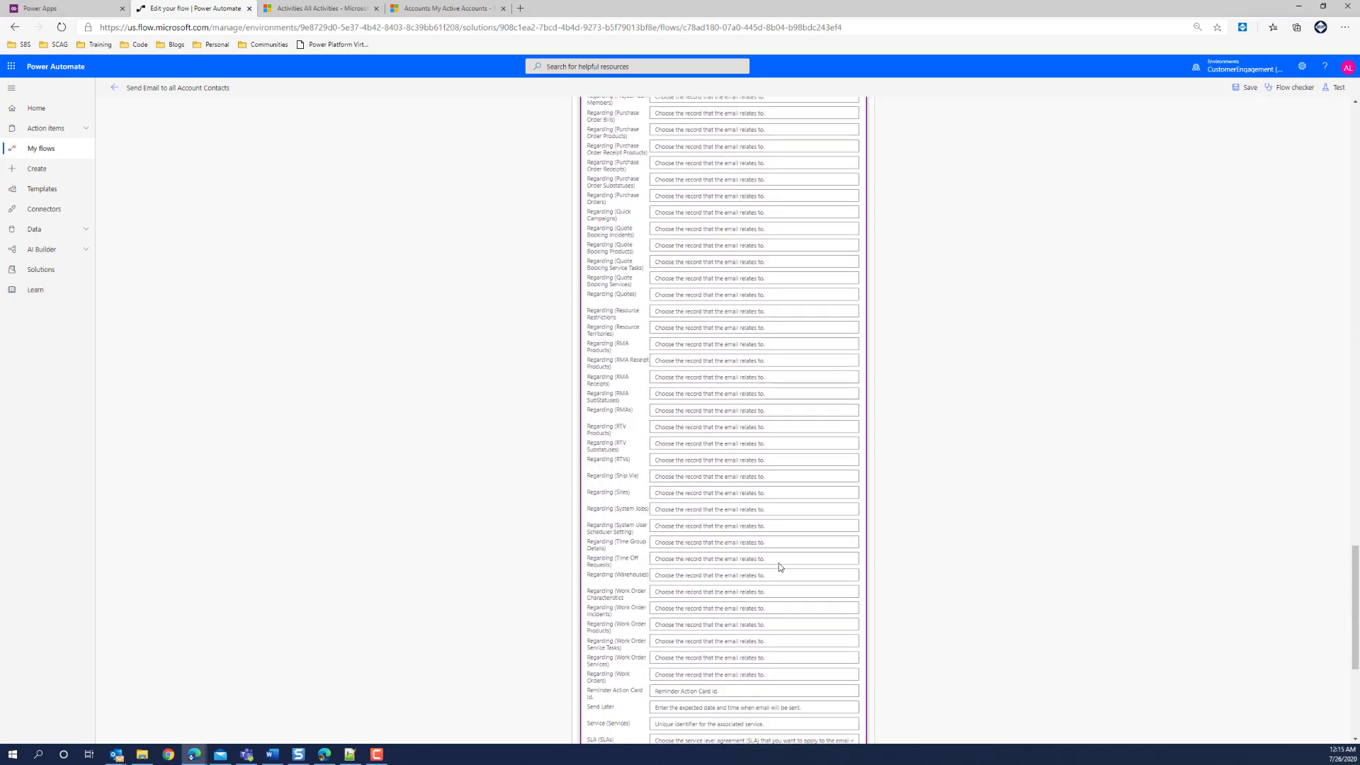
pyautogui.scroll(-4, 779, 564)
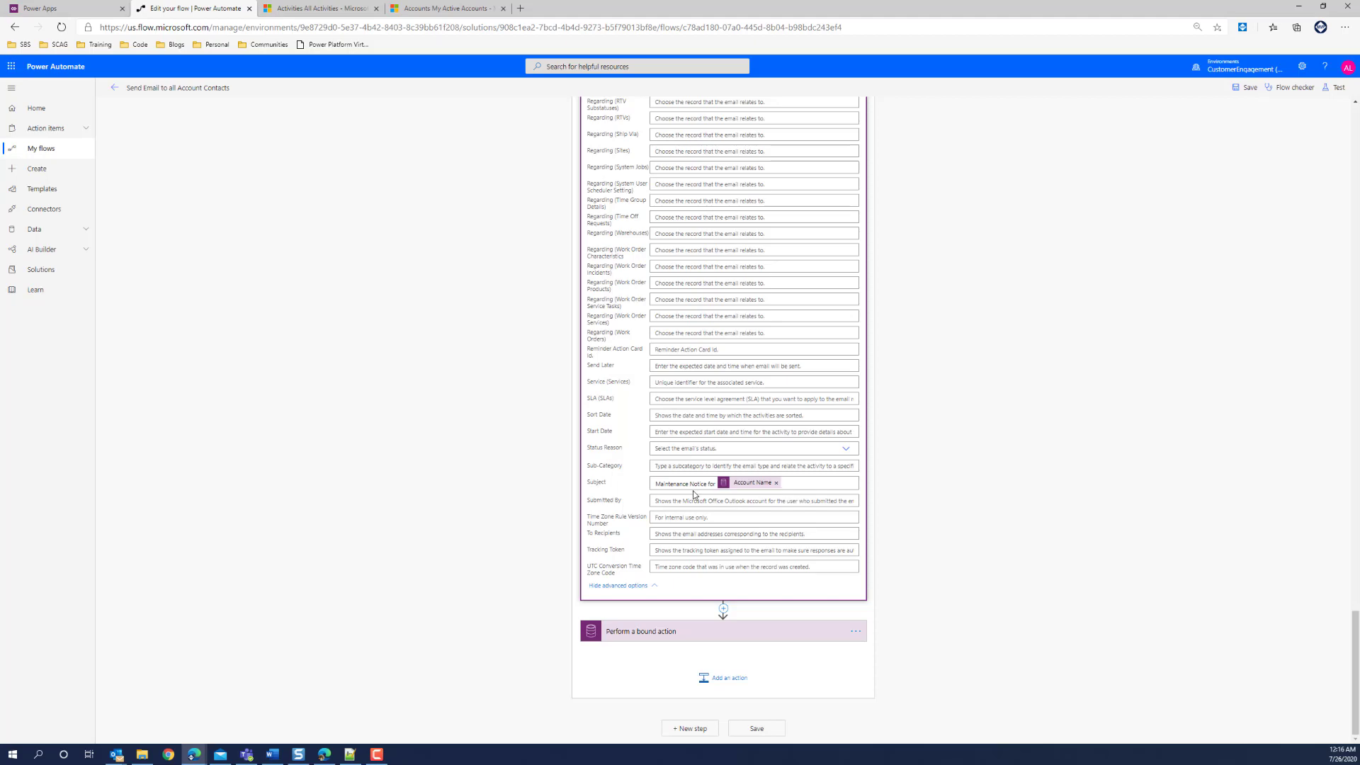
pyautogui.scroll(8, 701, 460)
pyautogui.scroll(12, 701, 460)
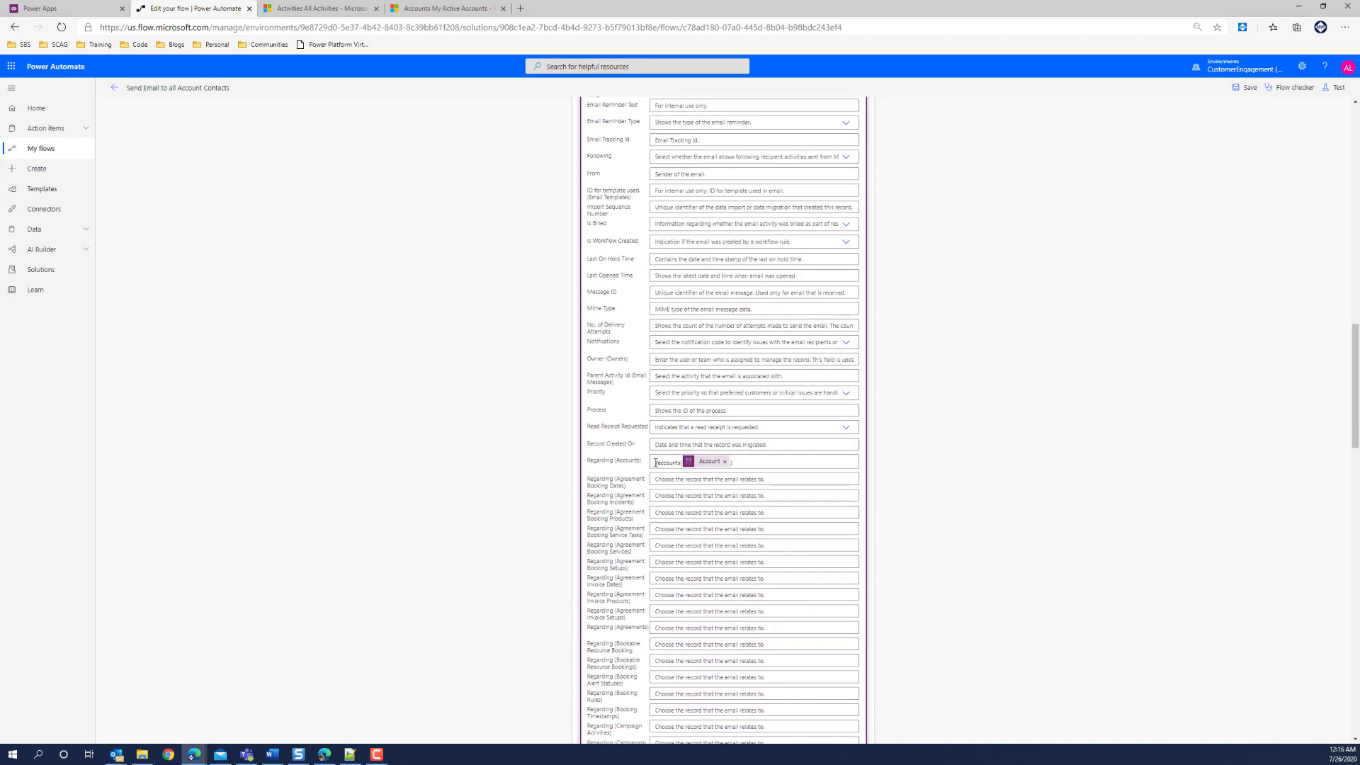
pyautogui.scroll(17, 693, 412)
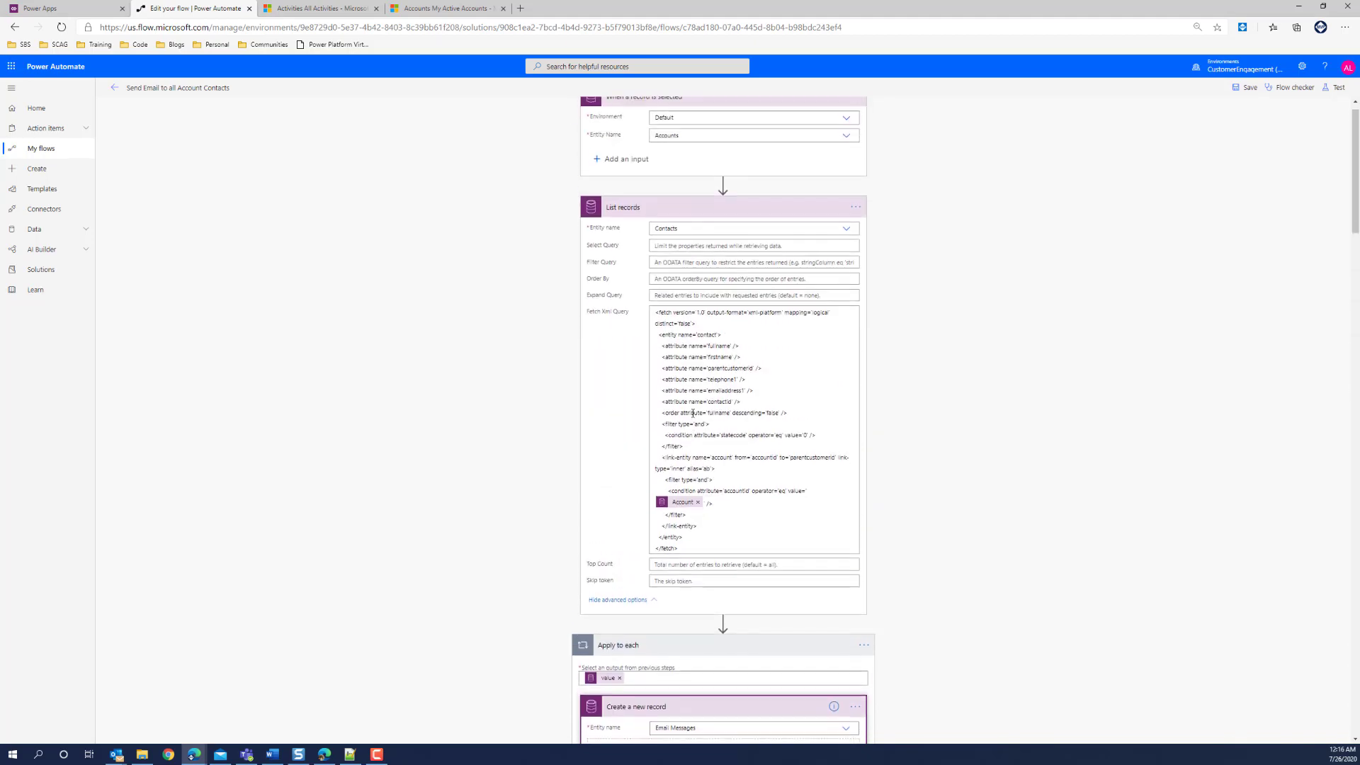
pyautogui.scroll(-5, 632, 430)
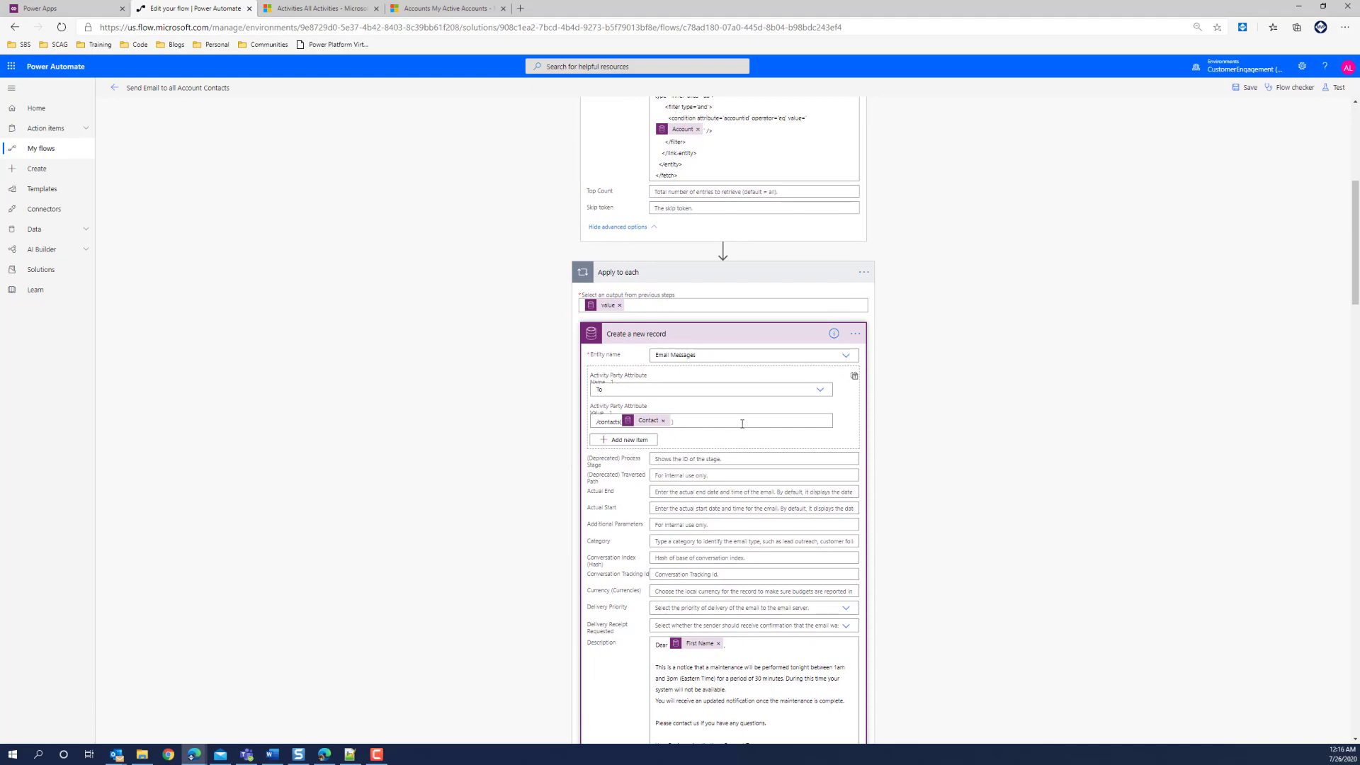
pyautogui.scroll(-20, 742, 423)
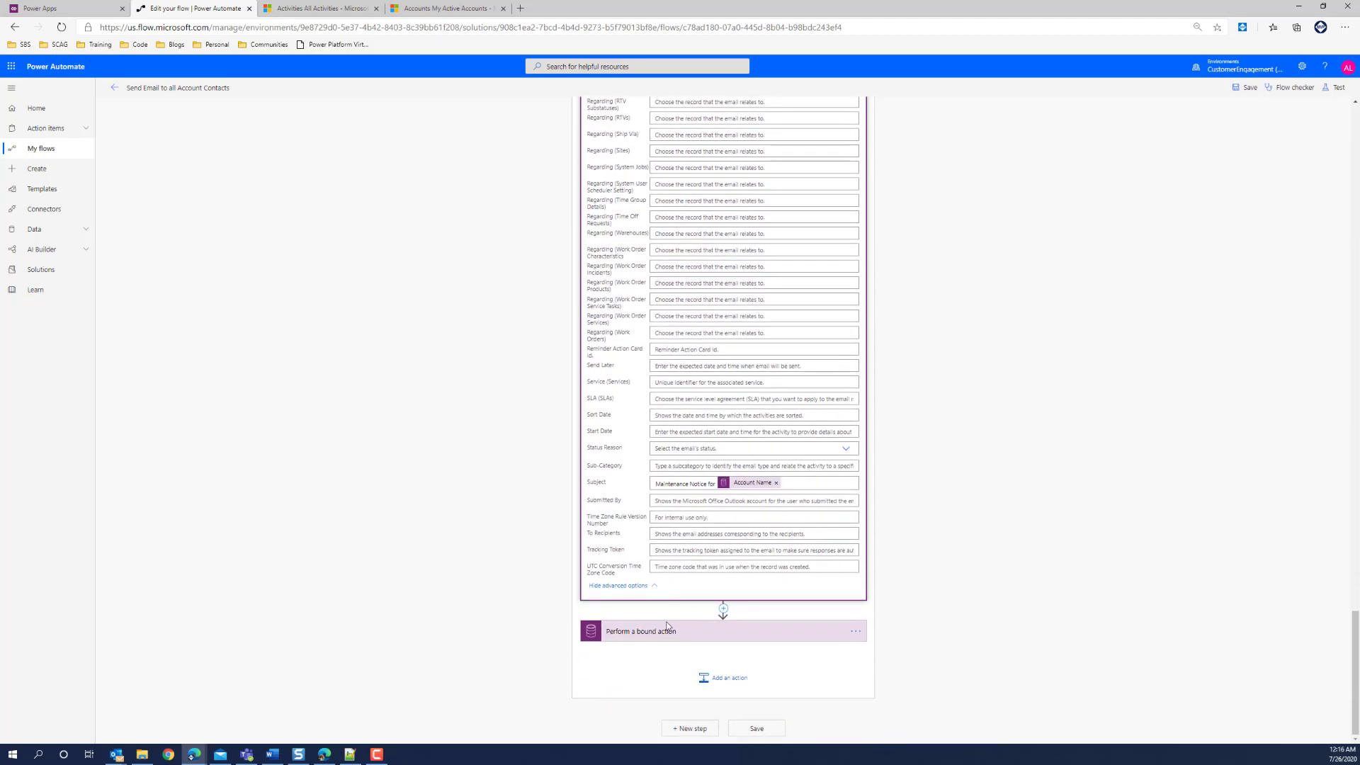
pyautogui.click(668, 630)
pyautogui.scroll(-2, 680, 623)
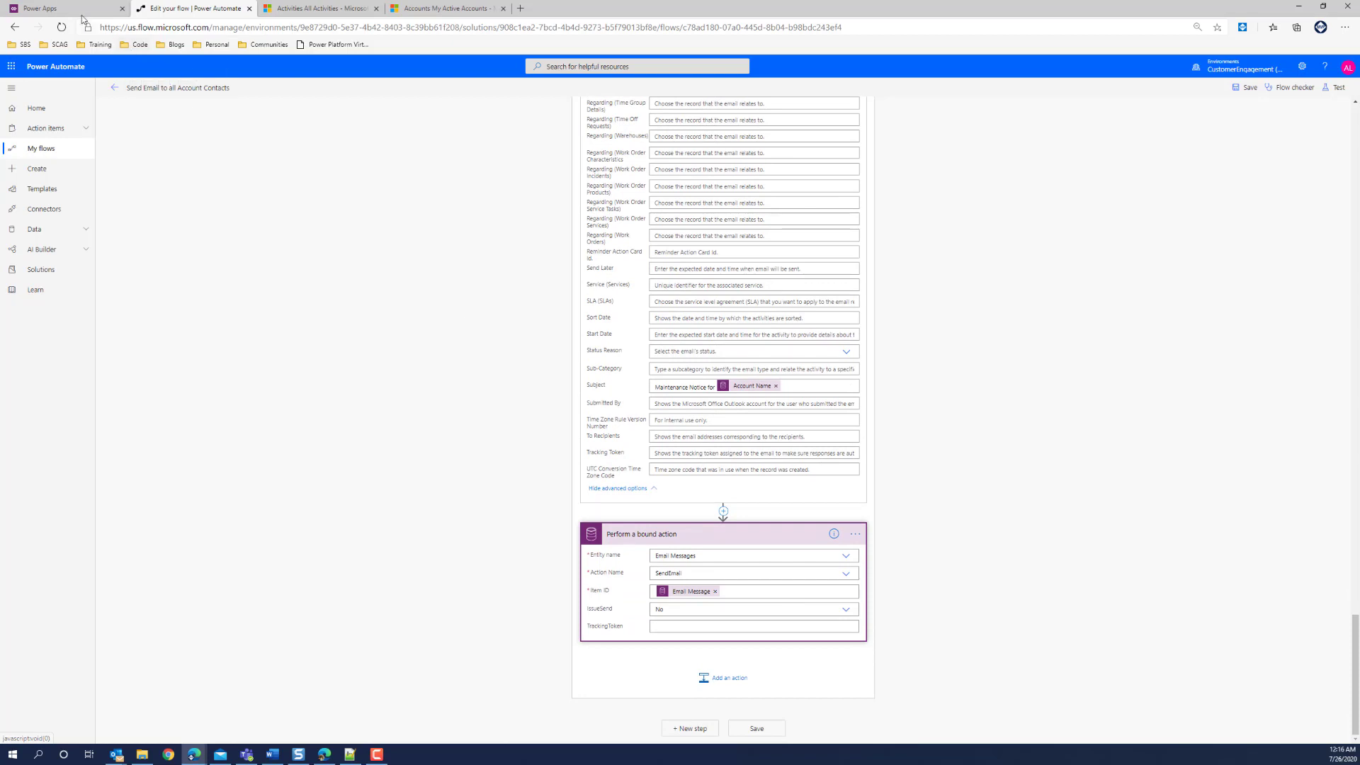
# Run Send Email to all Account Contacts on the A. Datum Corporation (sample) account.
pyautogui.click(448, 9)
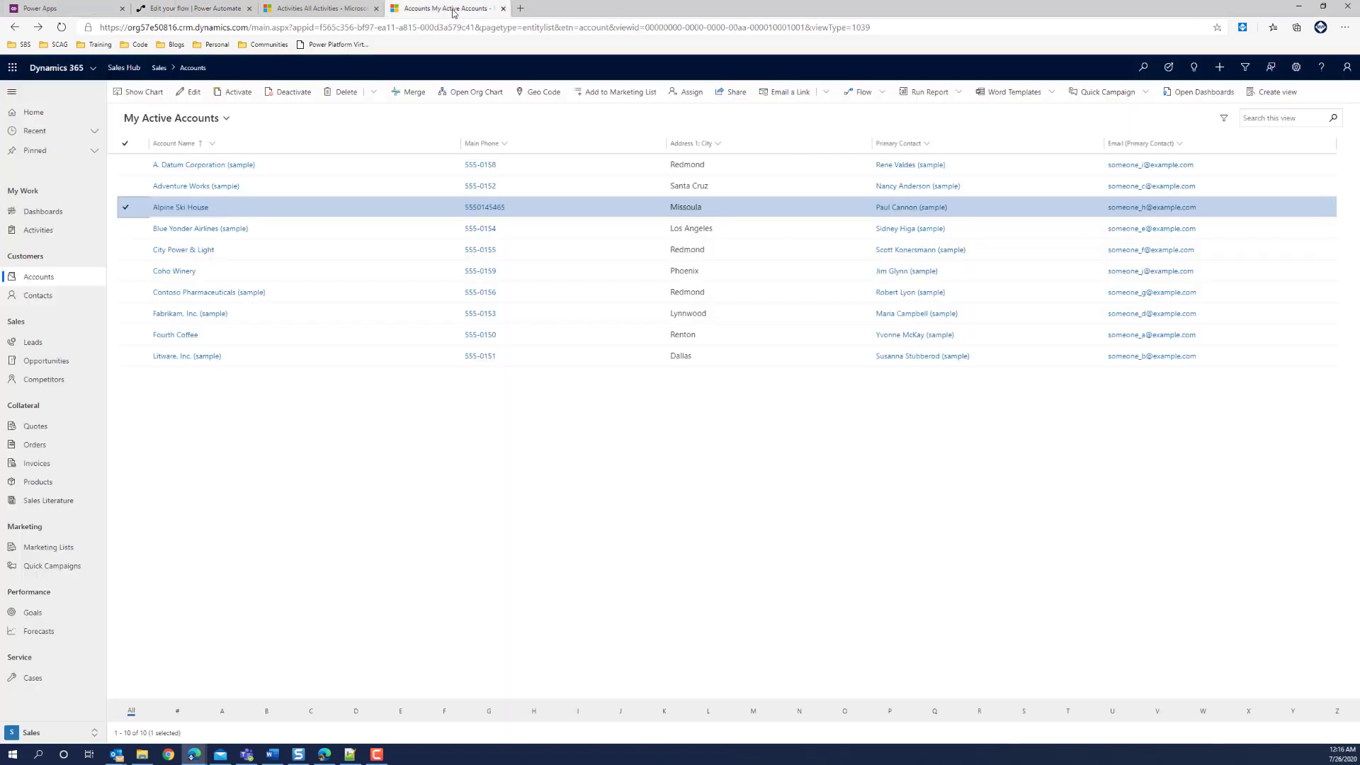
pyautogui.click(224, 165)
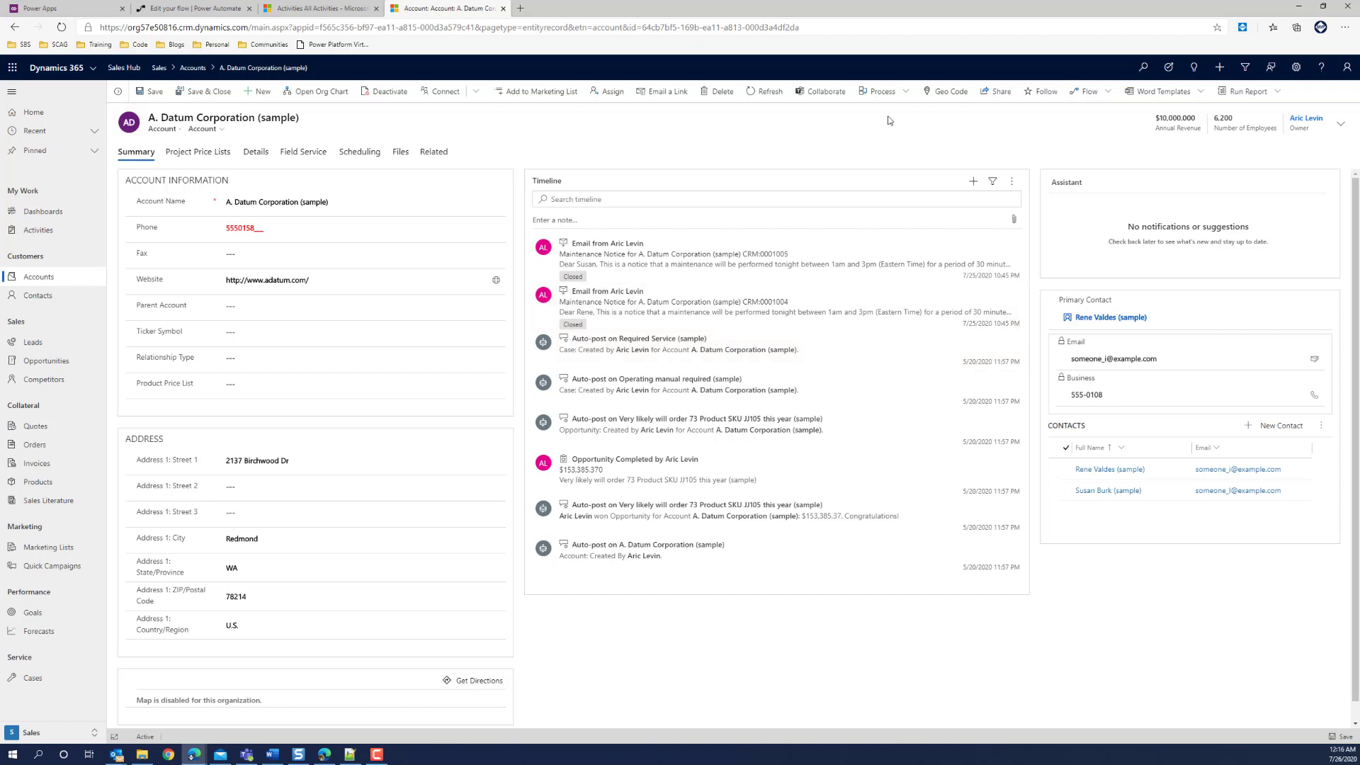
pyautogui.click(1109, 94)
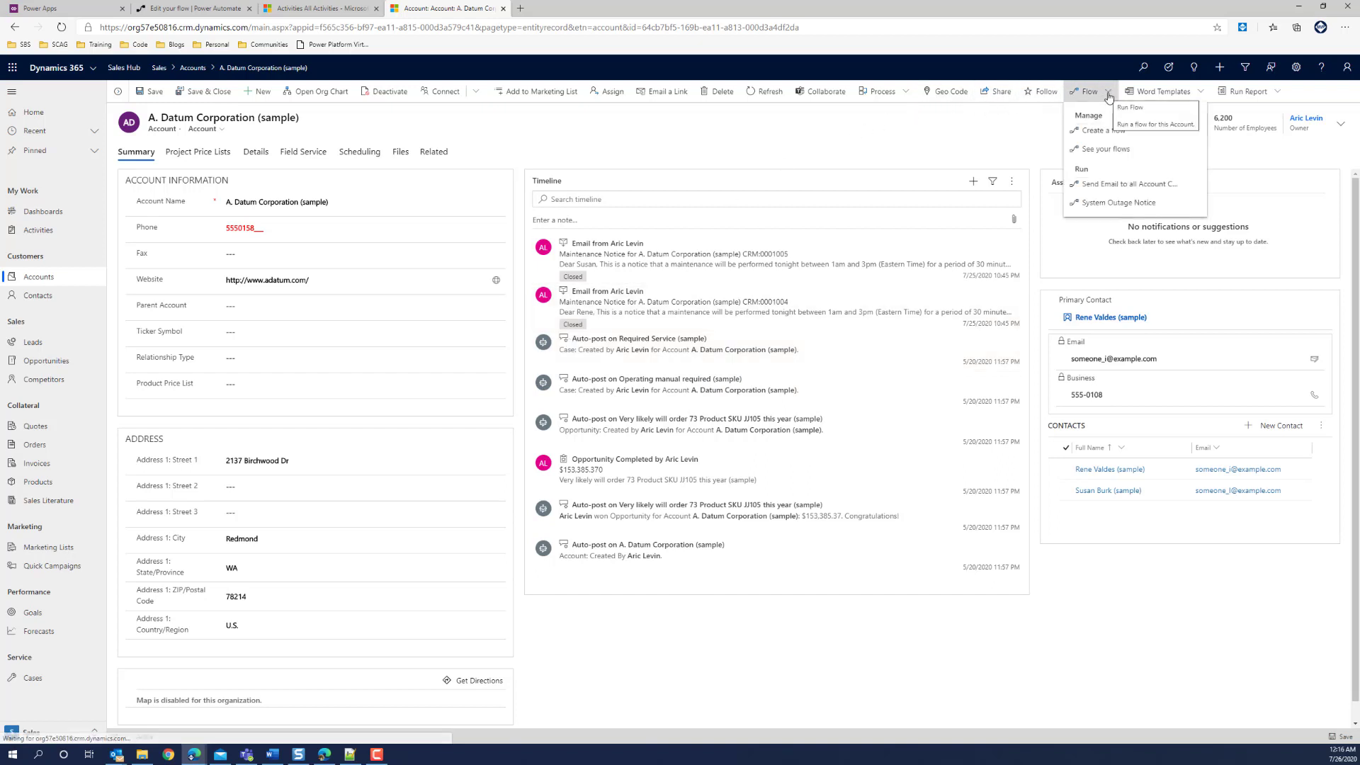
pyautogui.click(1129, 185)
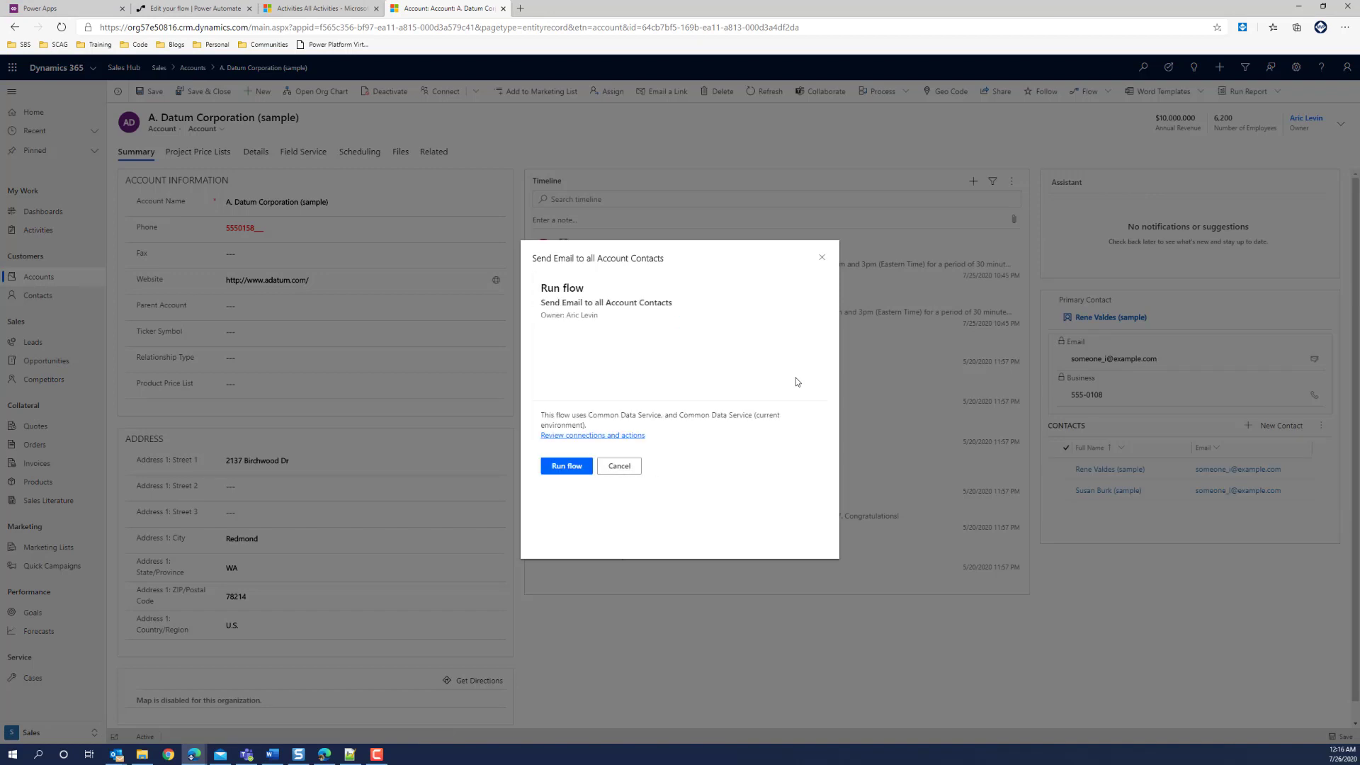
pyautogui.click(567, 466)
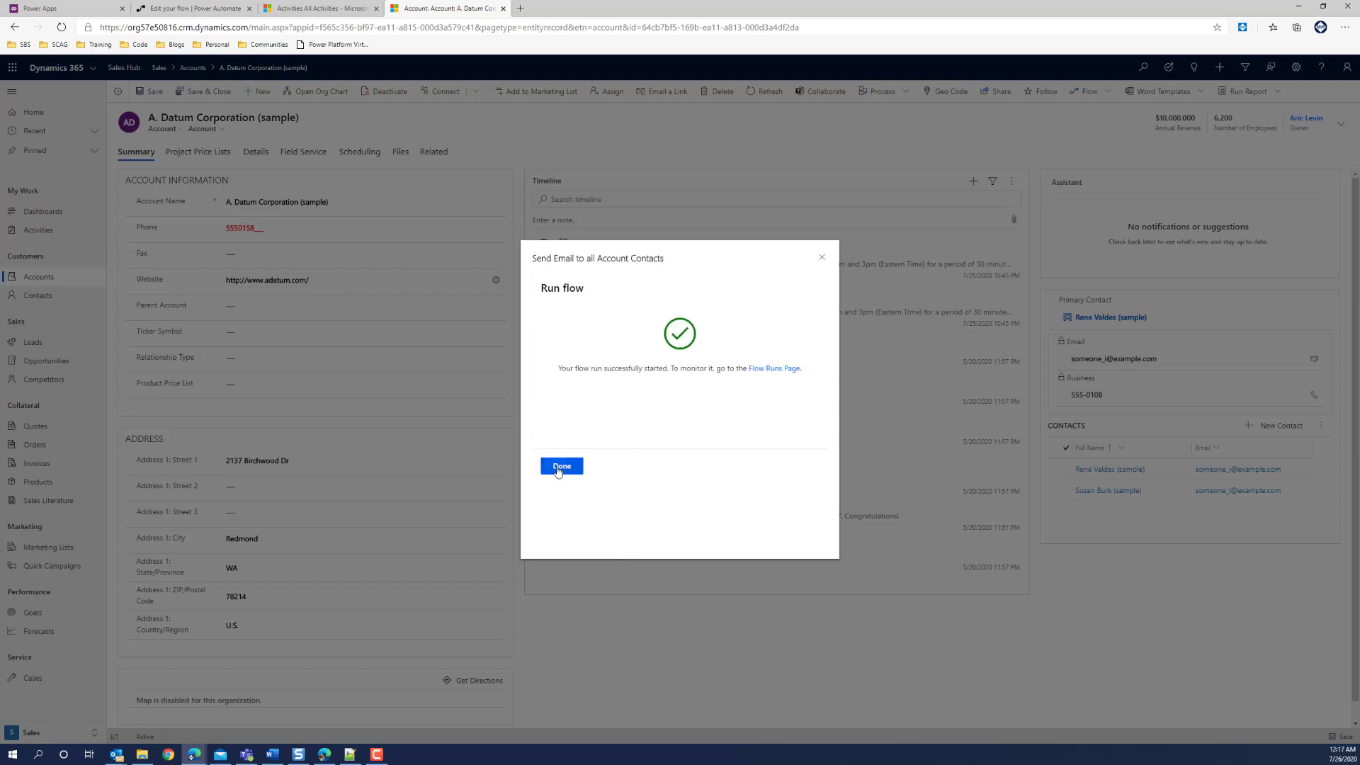
pyautogui.click(561, 467)
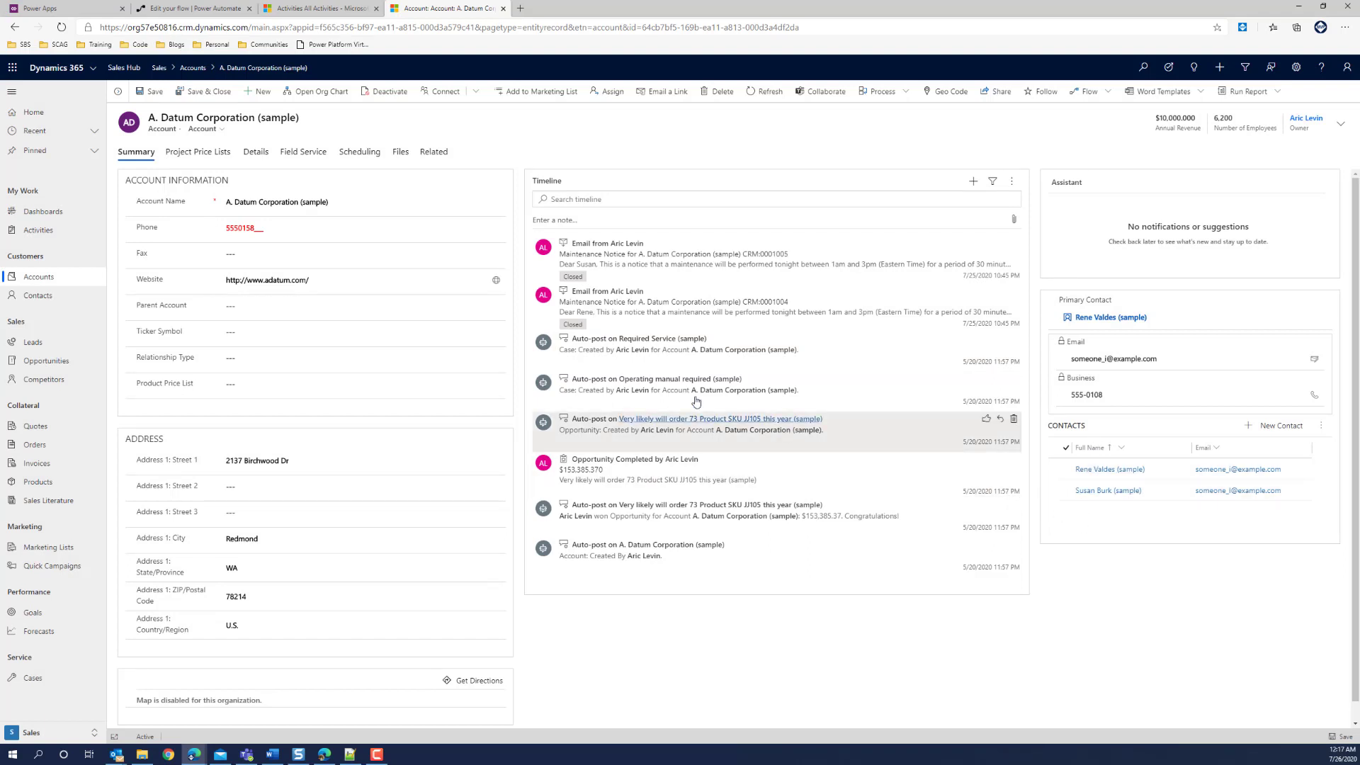
# Leave the editor and expand the latest run's Apply to each loop to check both iterations.
pyautogui.click(218, 12)
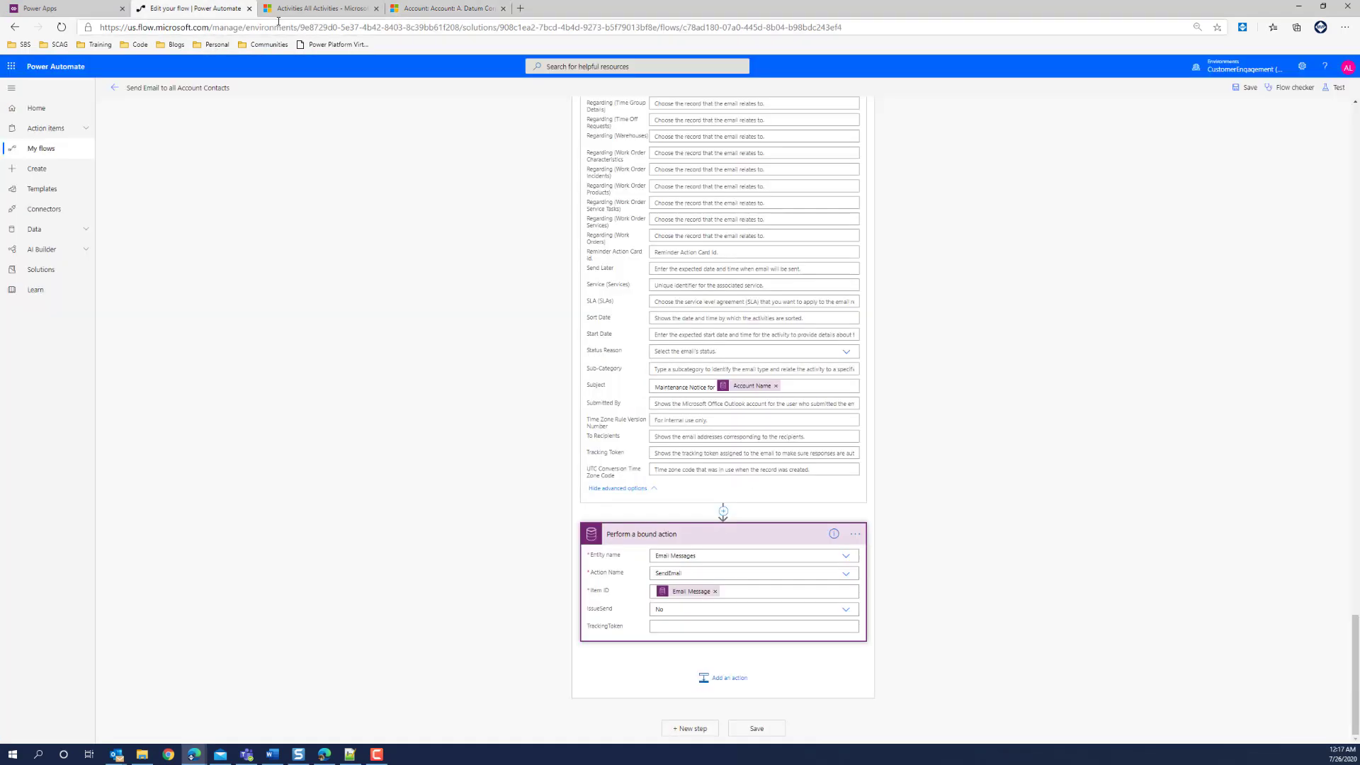
pyautogui.click(112, 89)
pyautogui.click(733, 106)
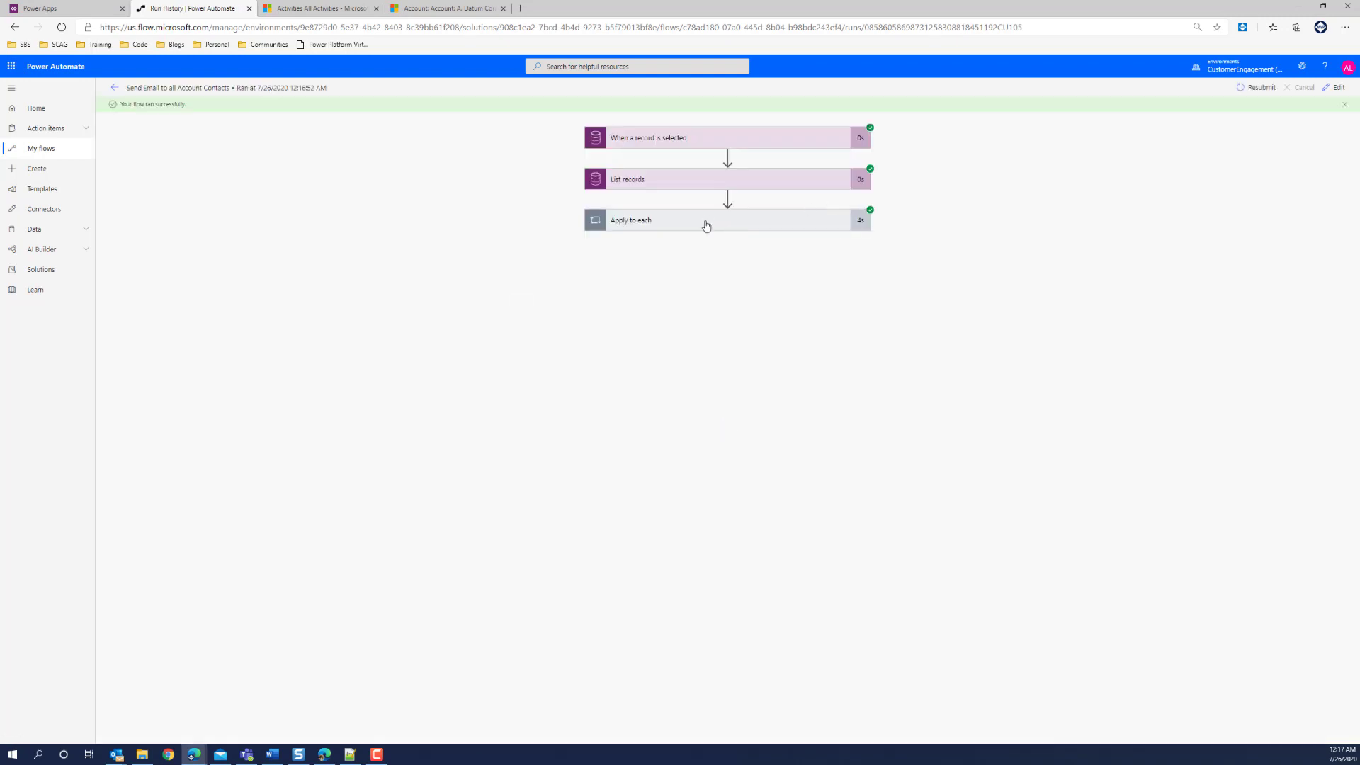
pyautogui.click(705, 225)
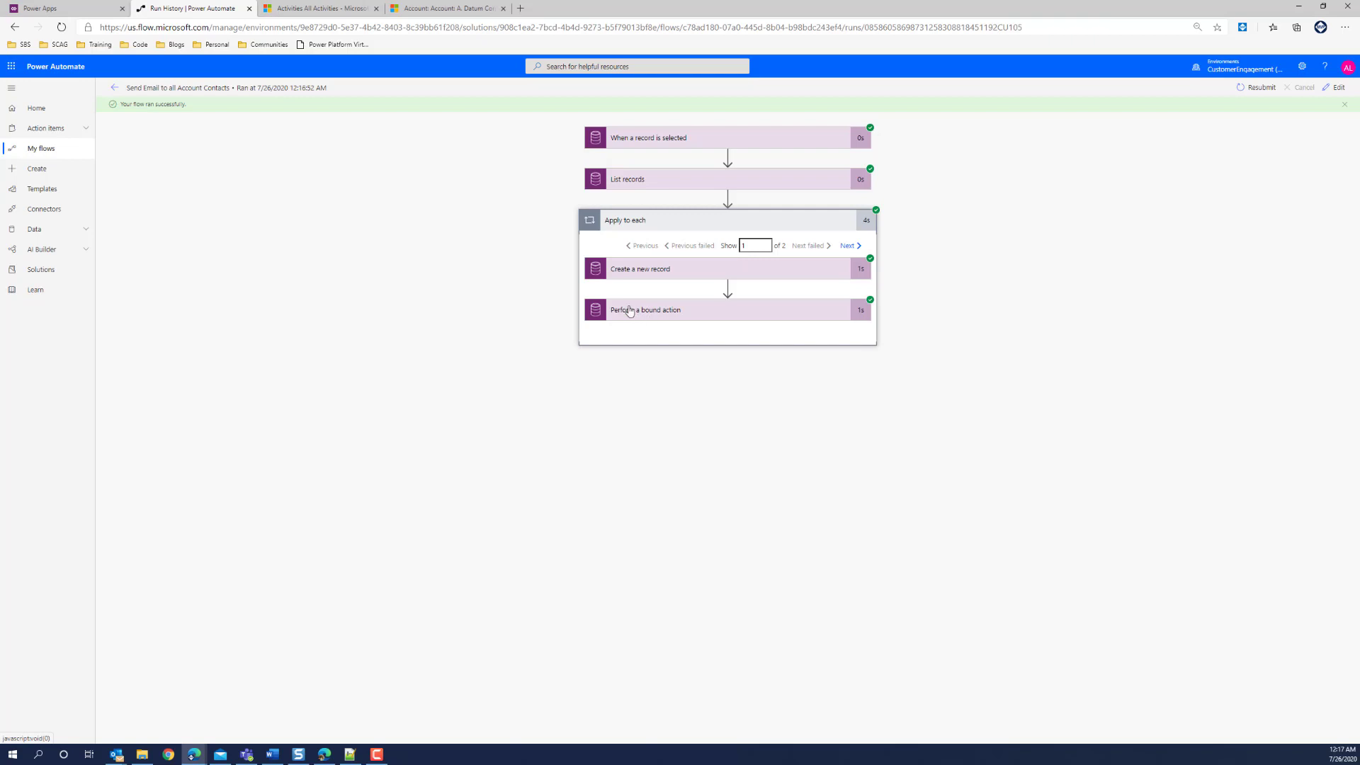
# Refresh Dynamics 365 activities, view the newest Maintenance Notice email, then return to run history.
pyautogui.click(323, 10)
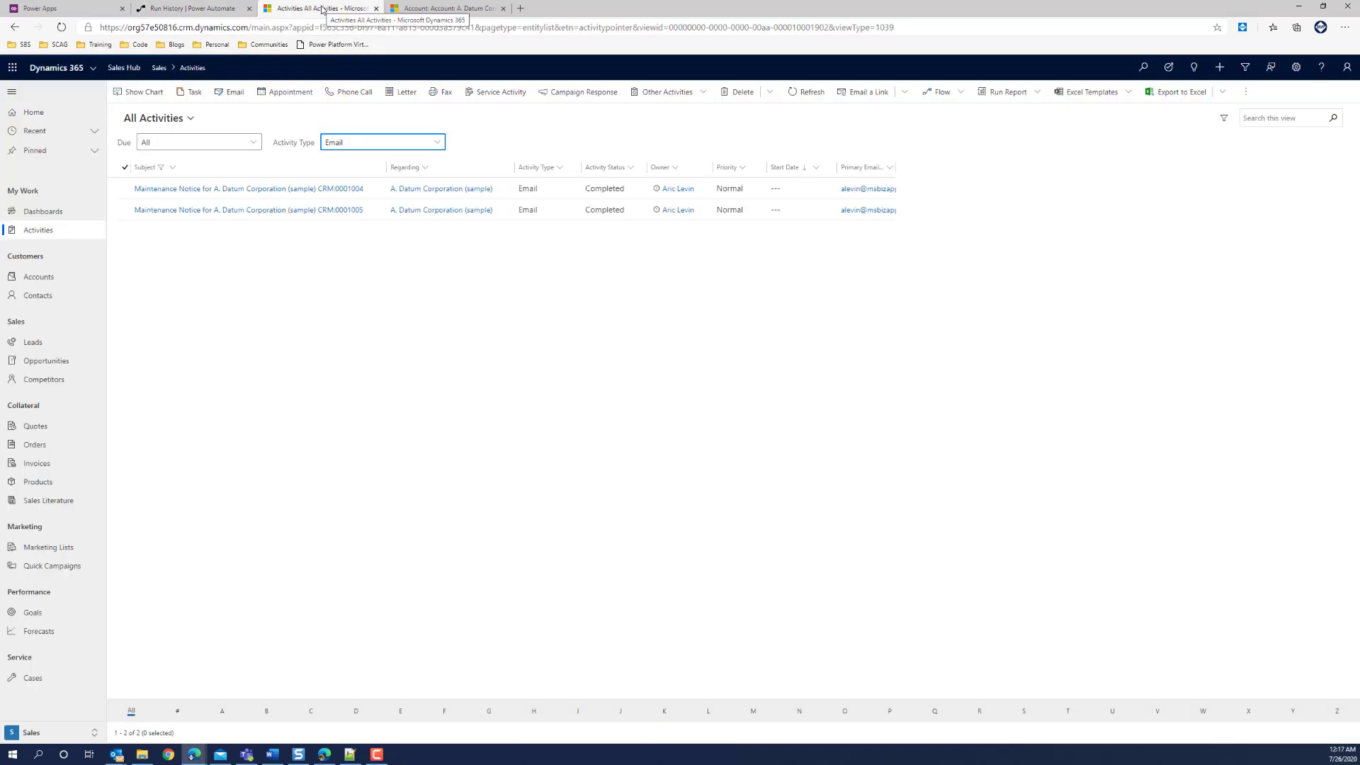
pyautogui.click(816, 98)
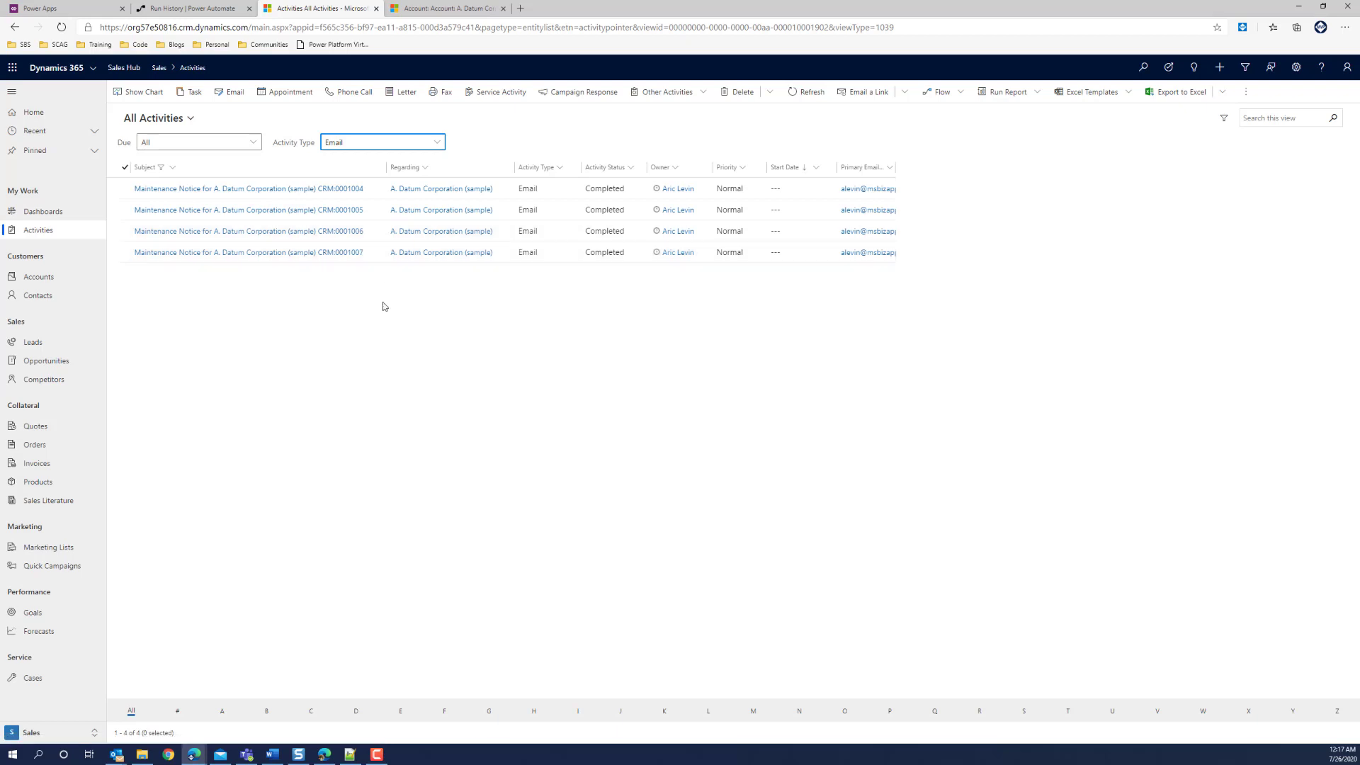
pyautogui.click(263, 254)
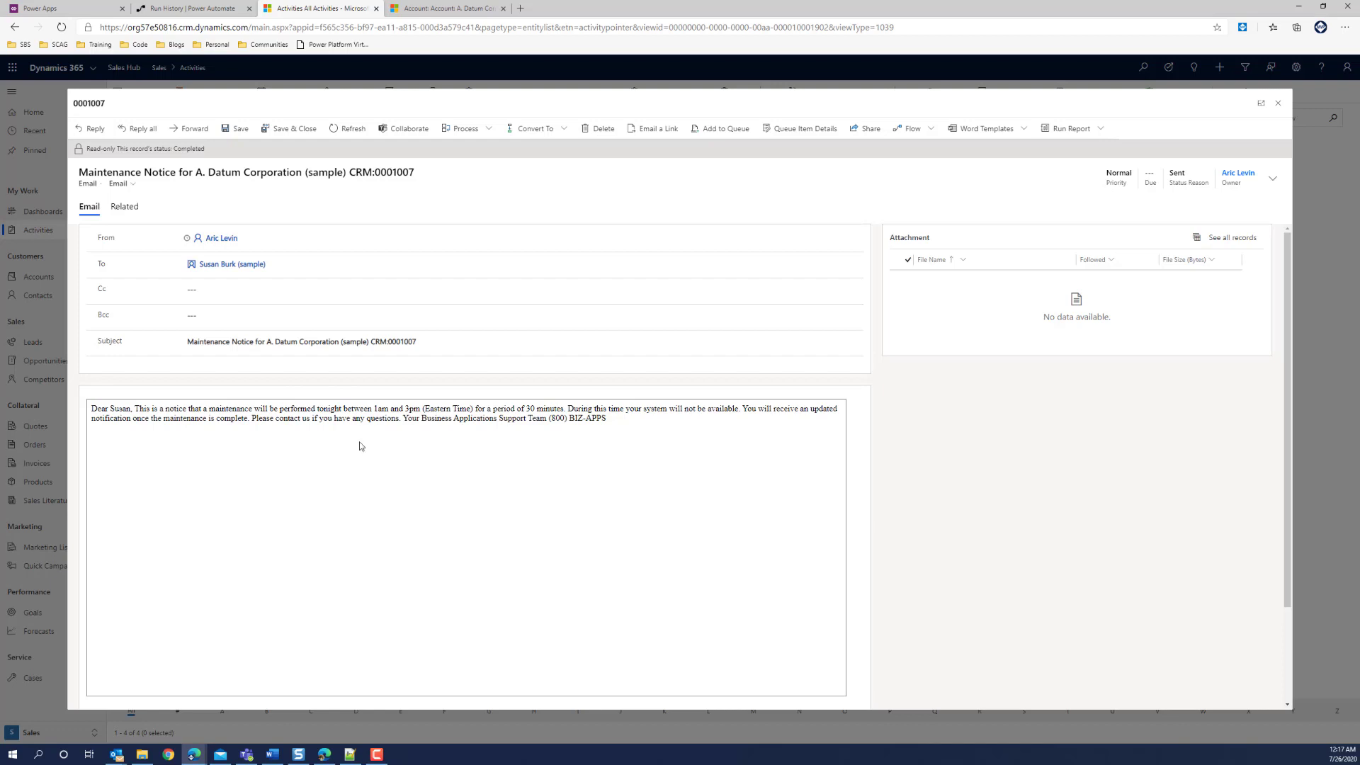
pyautogui.click(1279, 104)
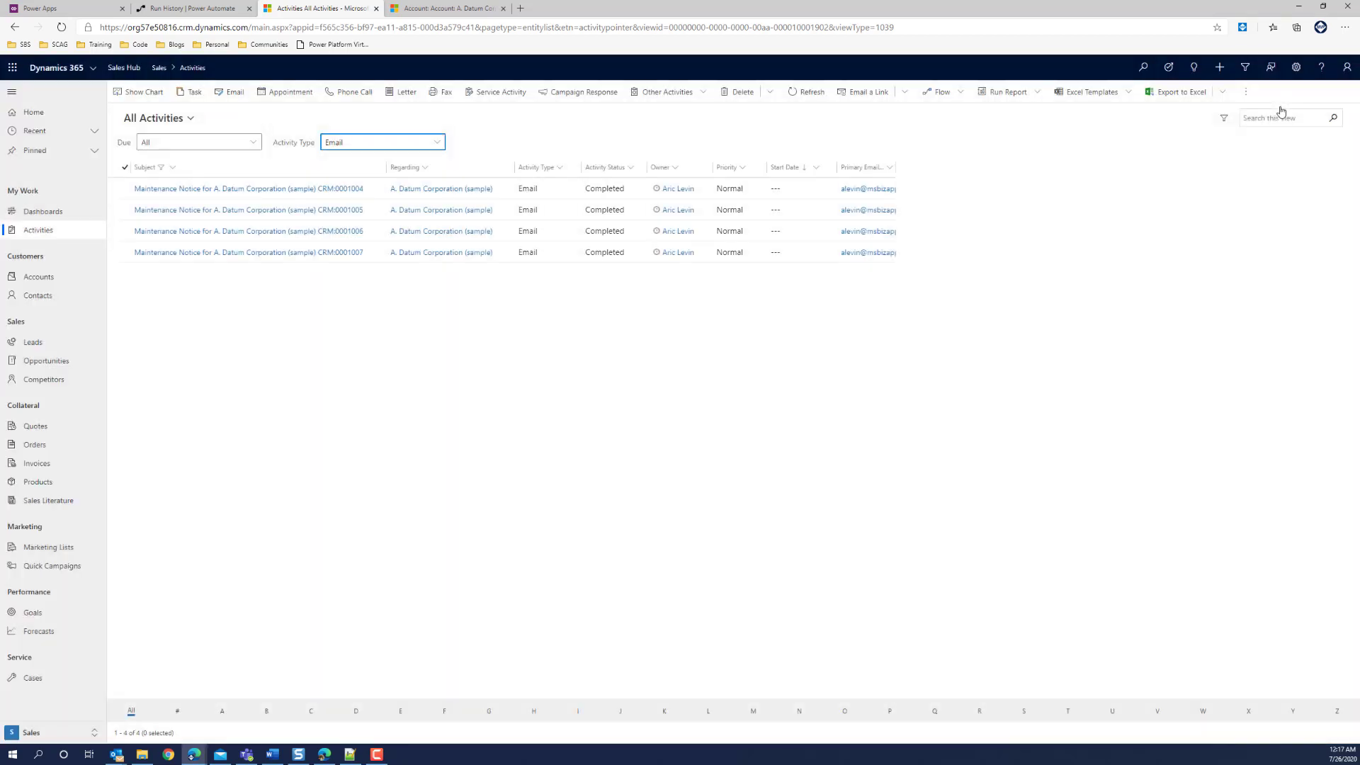
pyautogui.click(226, 13)
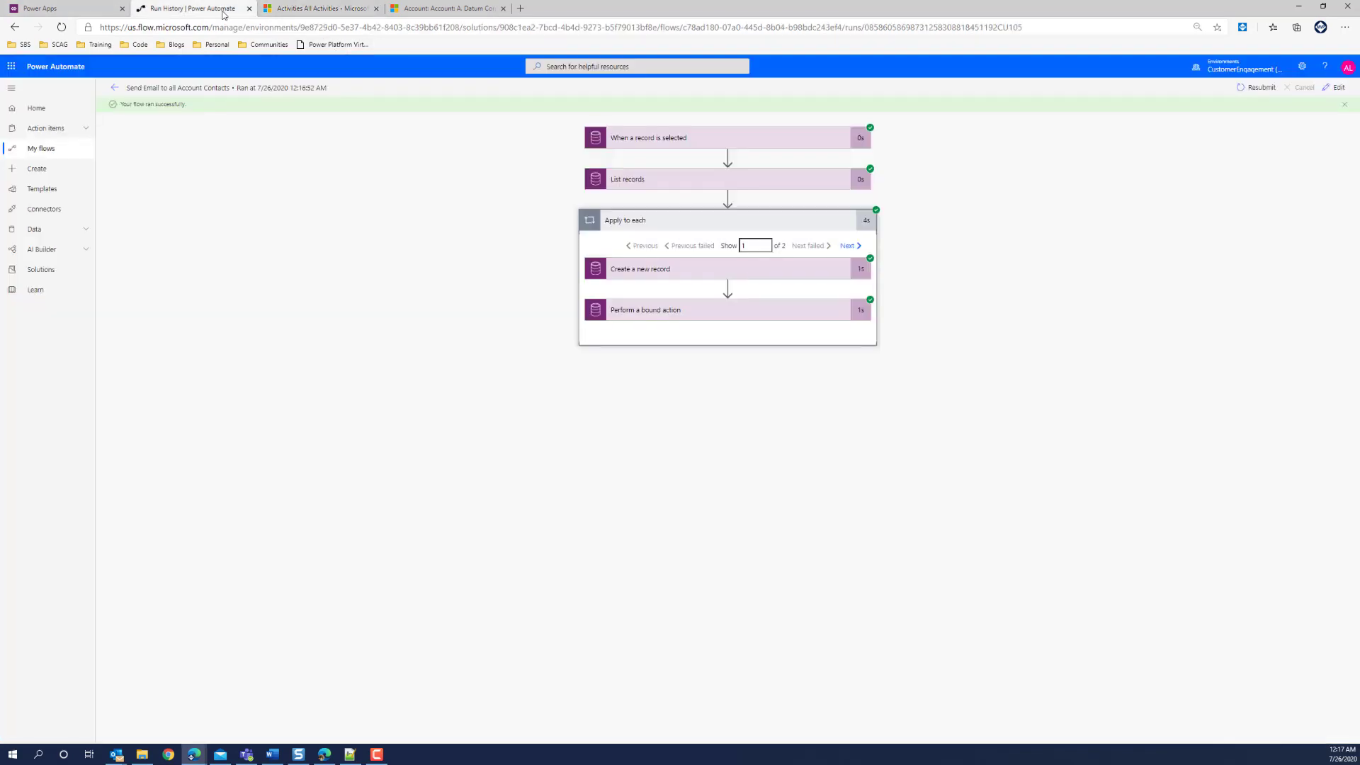
# Close run history, dismiss the editing notice, and open the Send Scheduled Email flow's details.
pyautogui.click(249, 9)
pyautogui.click(64, 8)
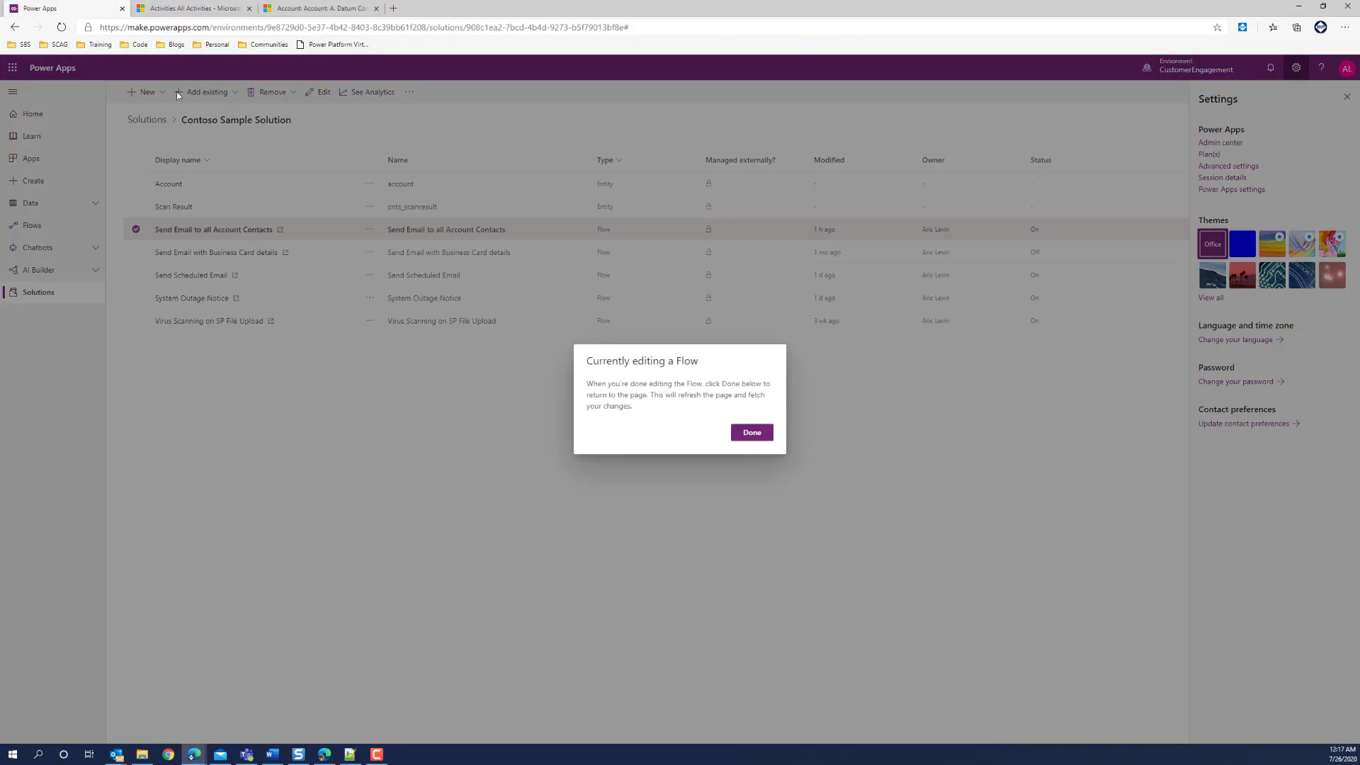
pyautogui.click(751, 432)
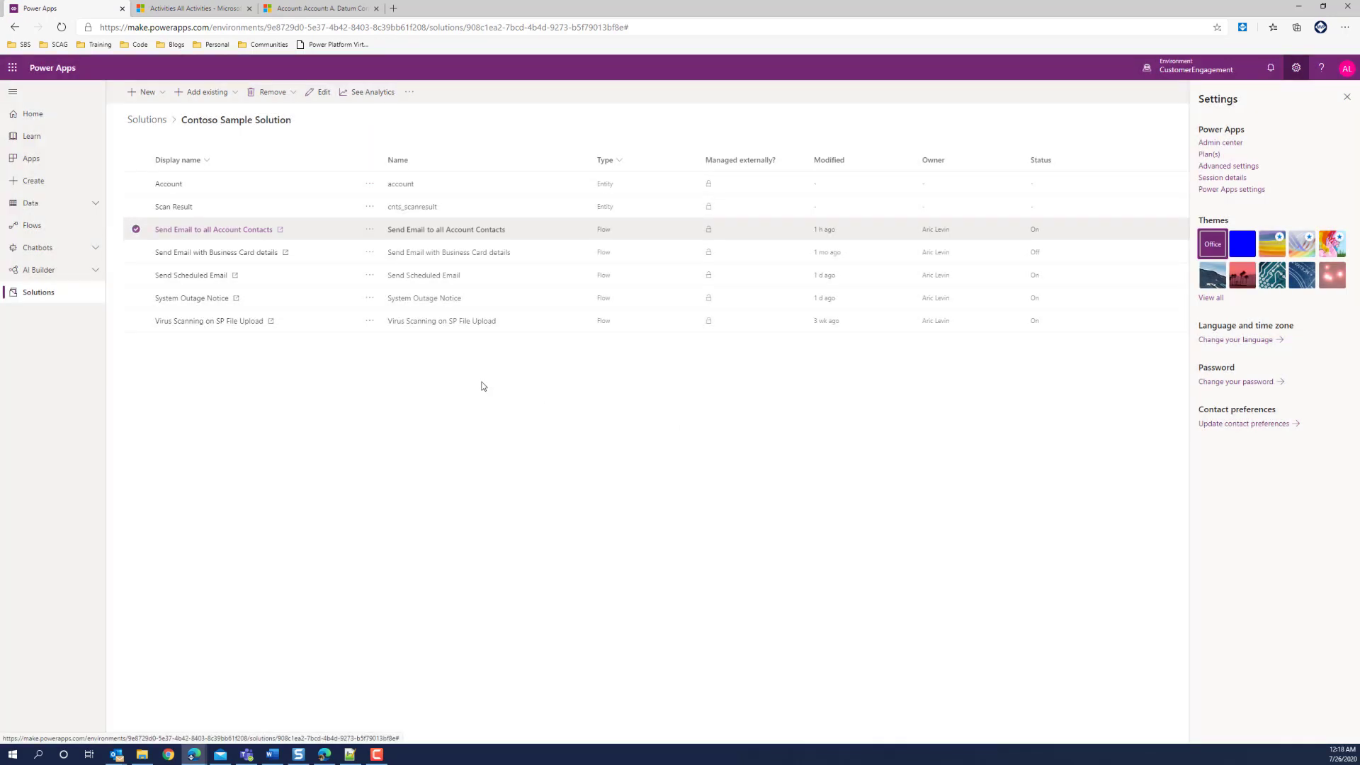
pyautogui.click(204, 276)
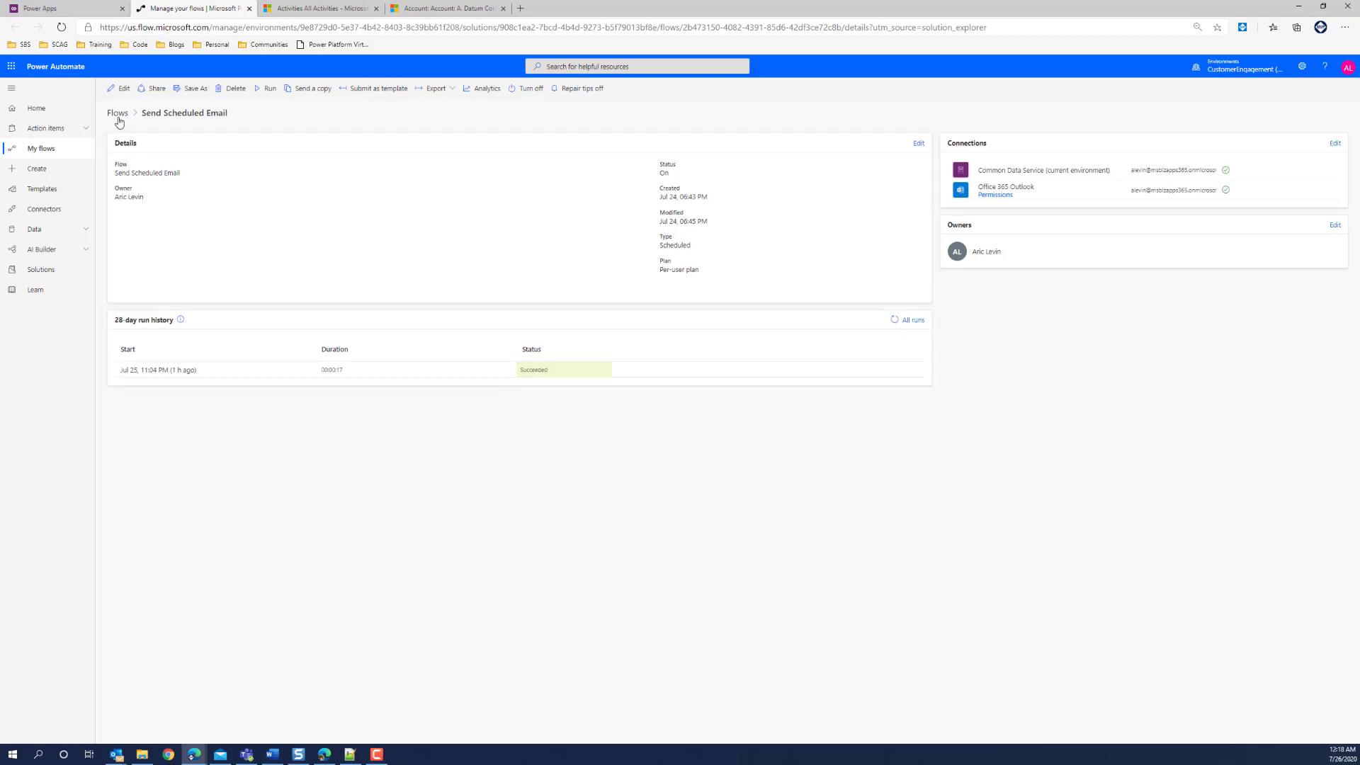
# Edit Send Scheduled Email, keep Recurrence monthly, and reveal List records' advanced query options.
pyautogui.click(126, 90)
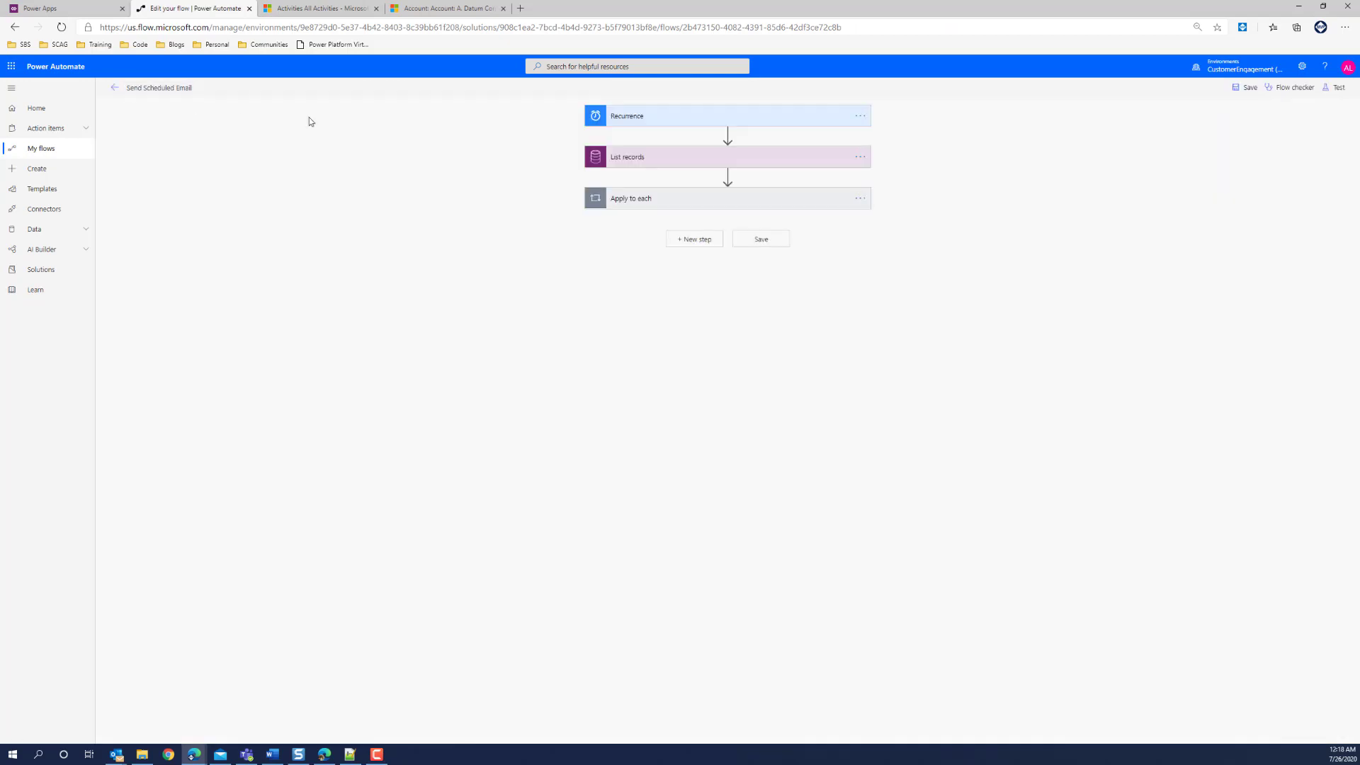
pyautogui.click(693, 116)
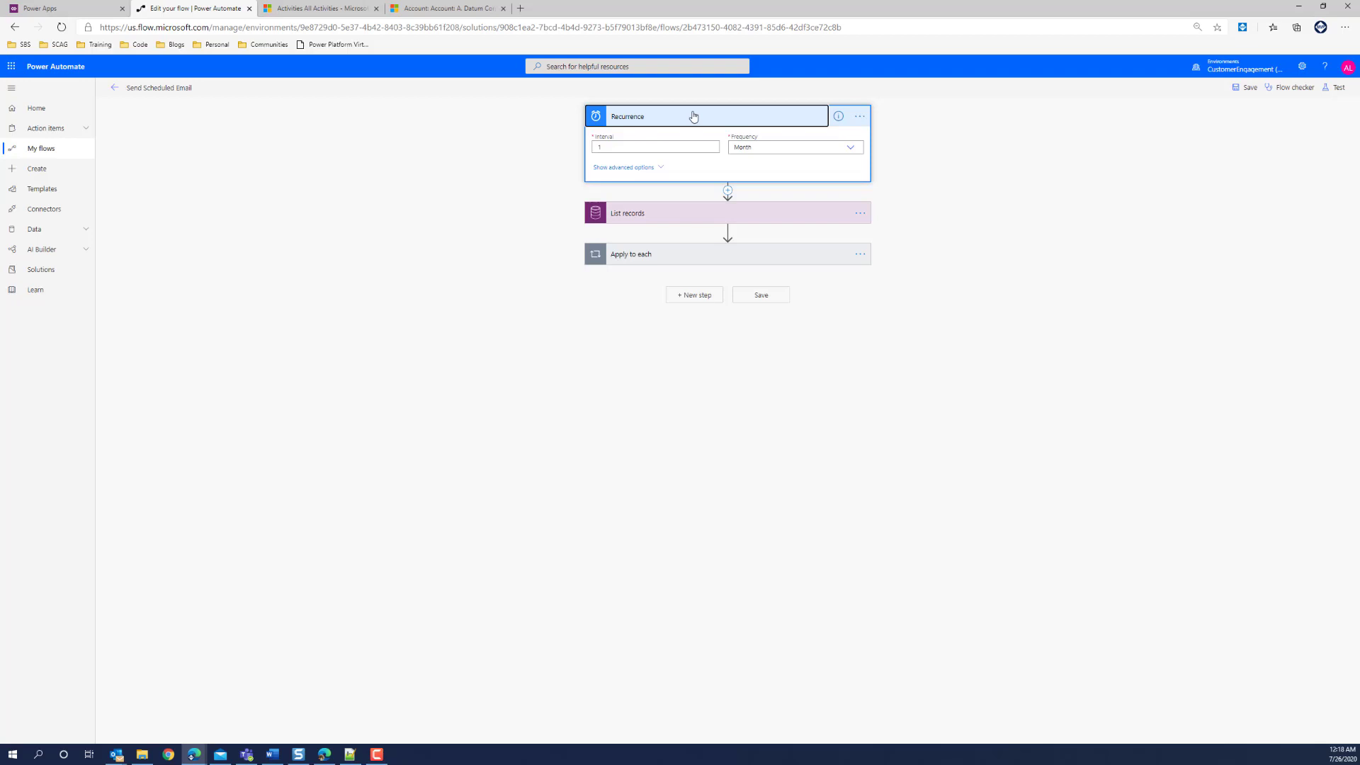
pyautogui.click(846, 148)
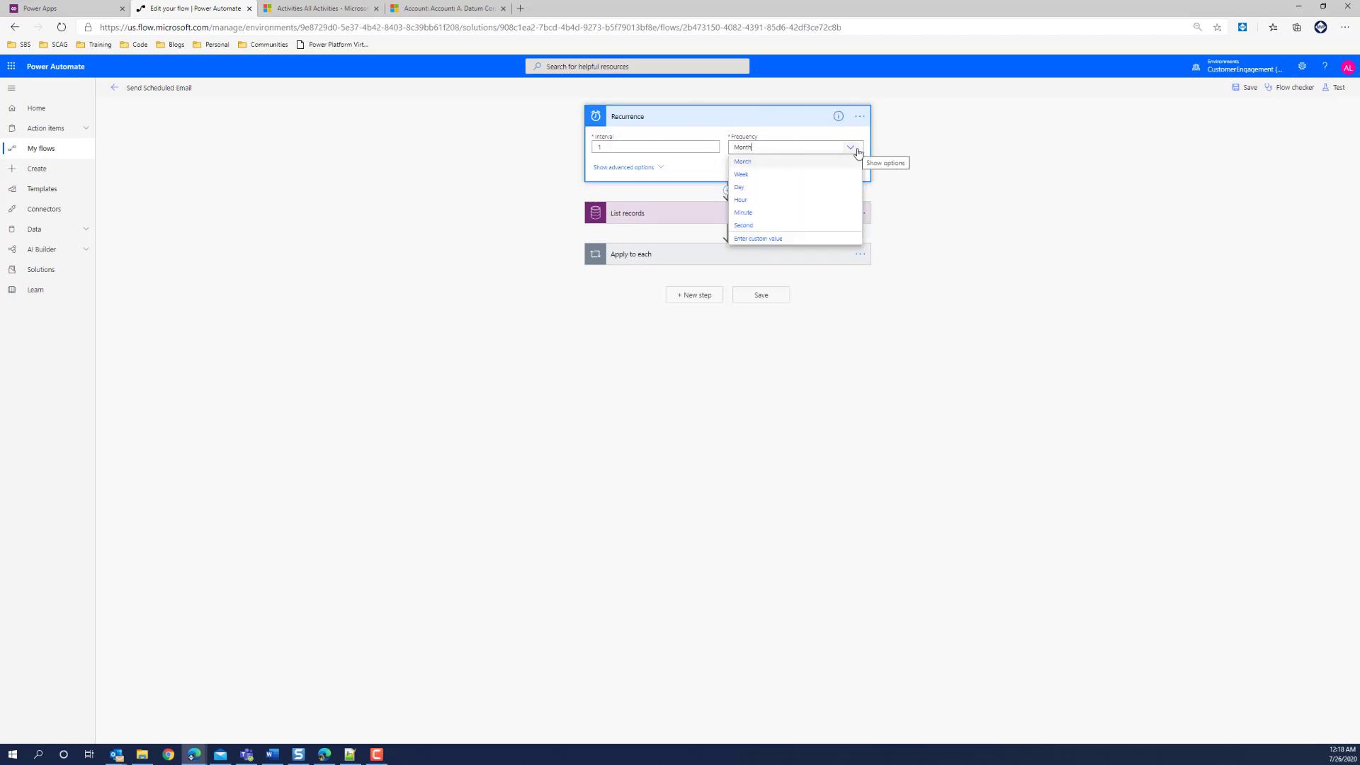
pyautogui.click(981, 235)
pyautogui.click(674, 221)
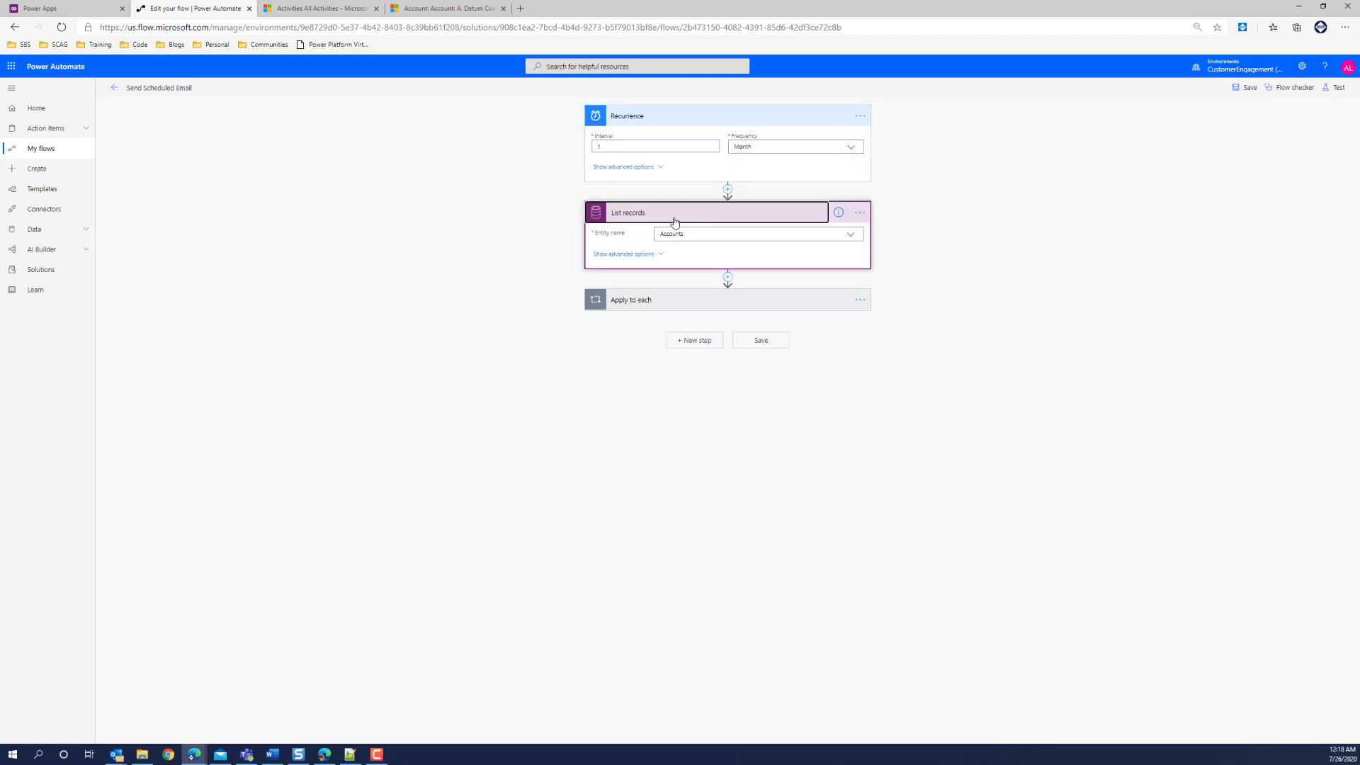
pyautogui.click(635, 254)
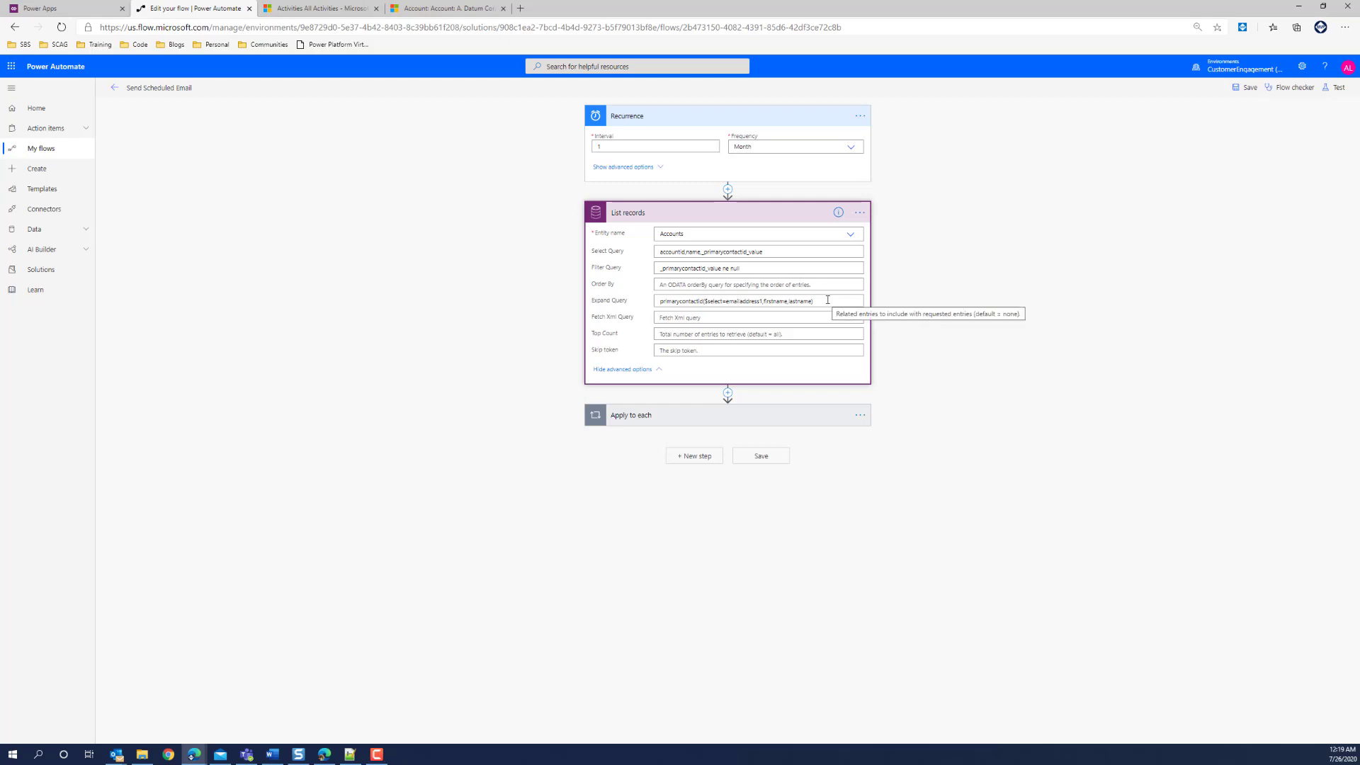
# Expand the loop's Send an email (V2) step and inspect its To and Body tokens.
pyautogui.click(674, 415)
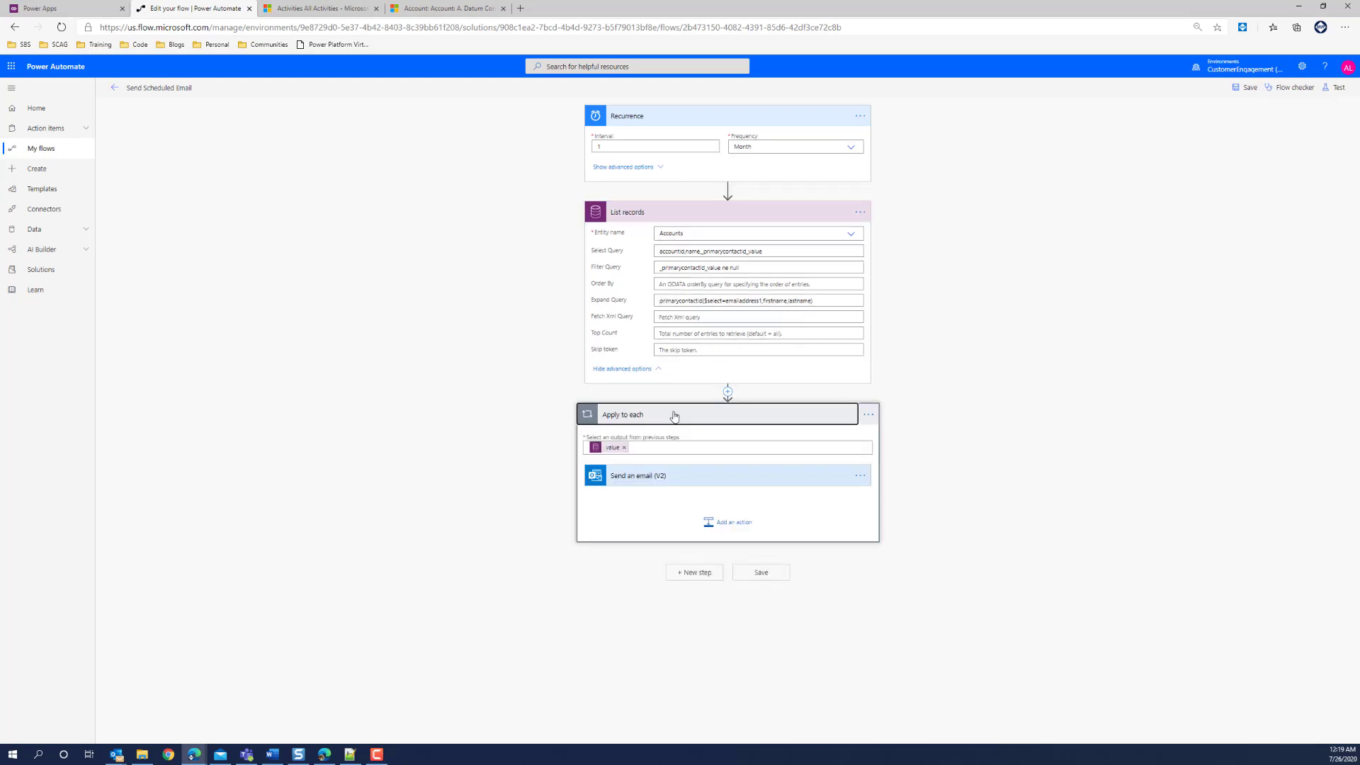
pyautogui.click(674, 476)
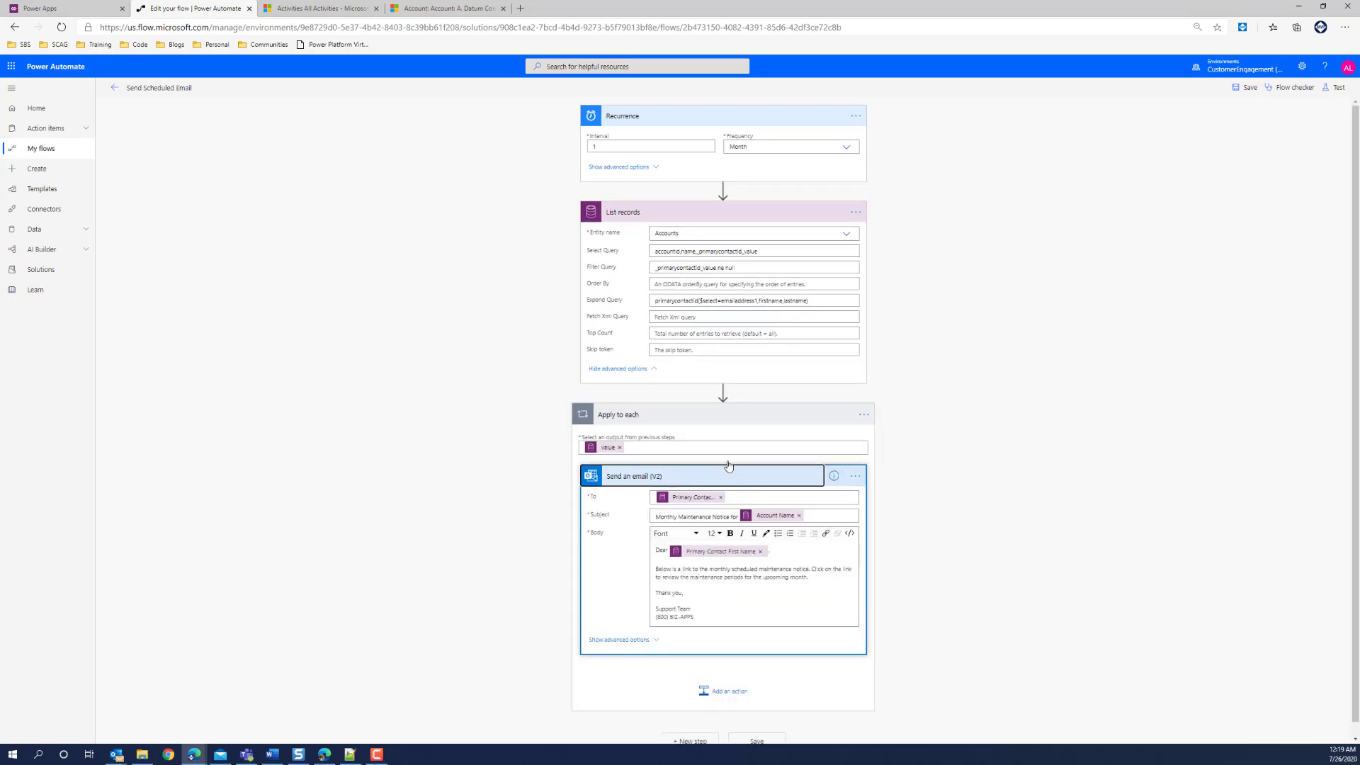
pyautogui.scroll(-1, 1162, 374)
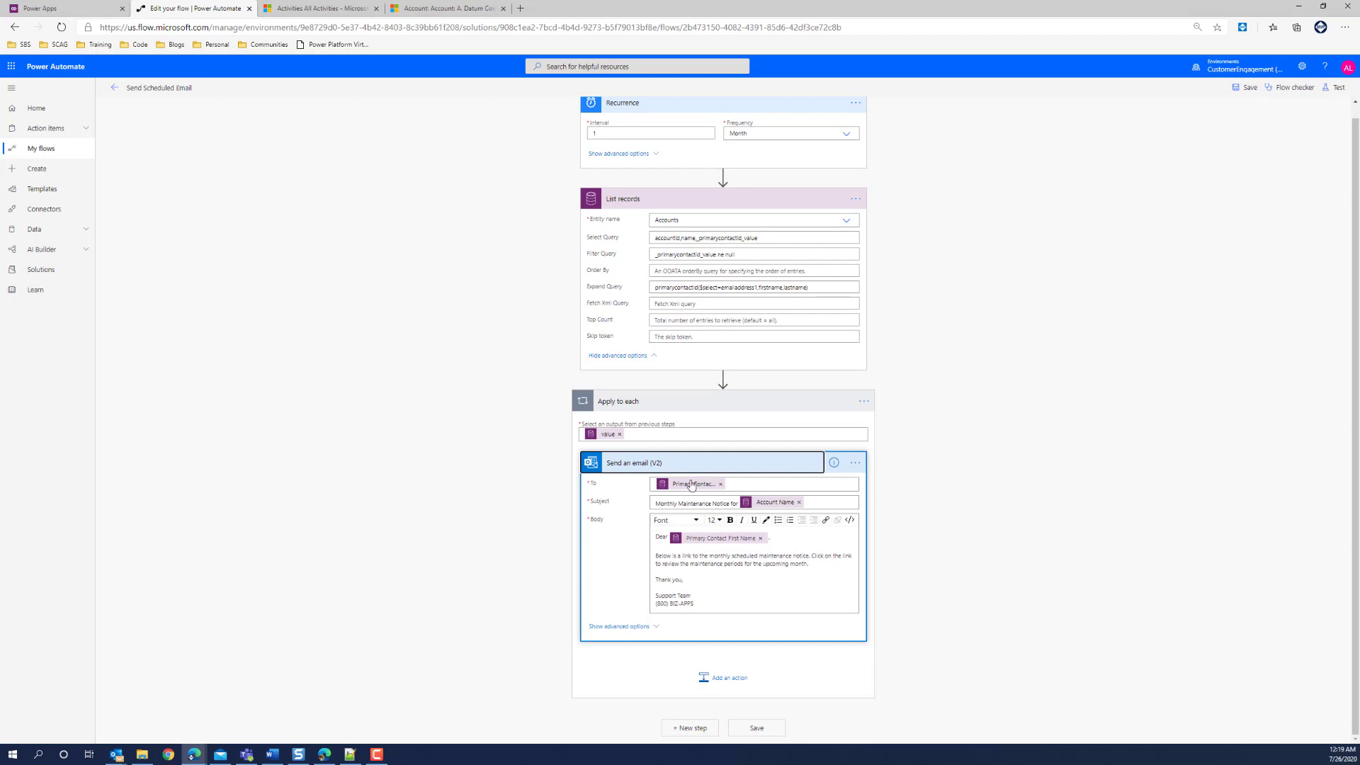
pyautogui.moveTo(678, 490)
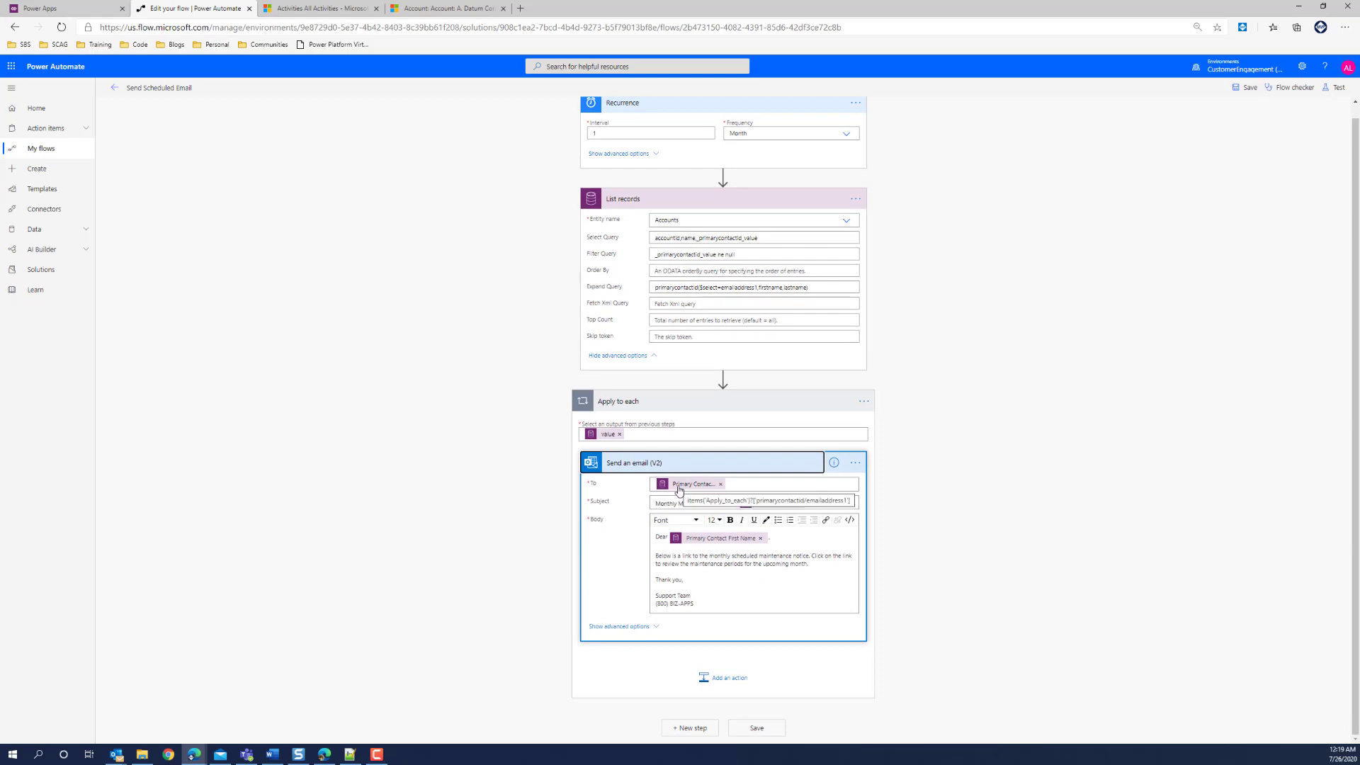
pyautogui.moveTo(702, 543)
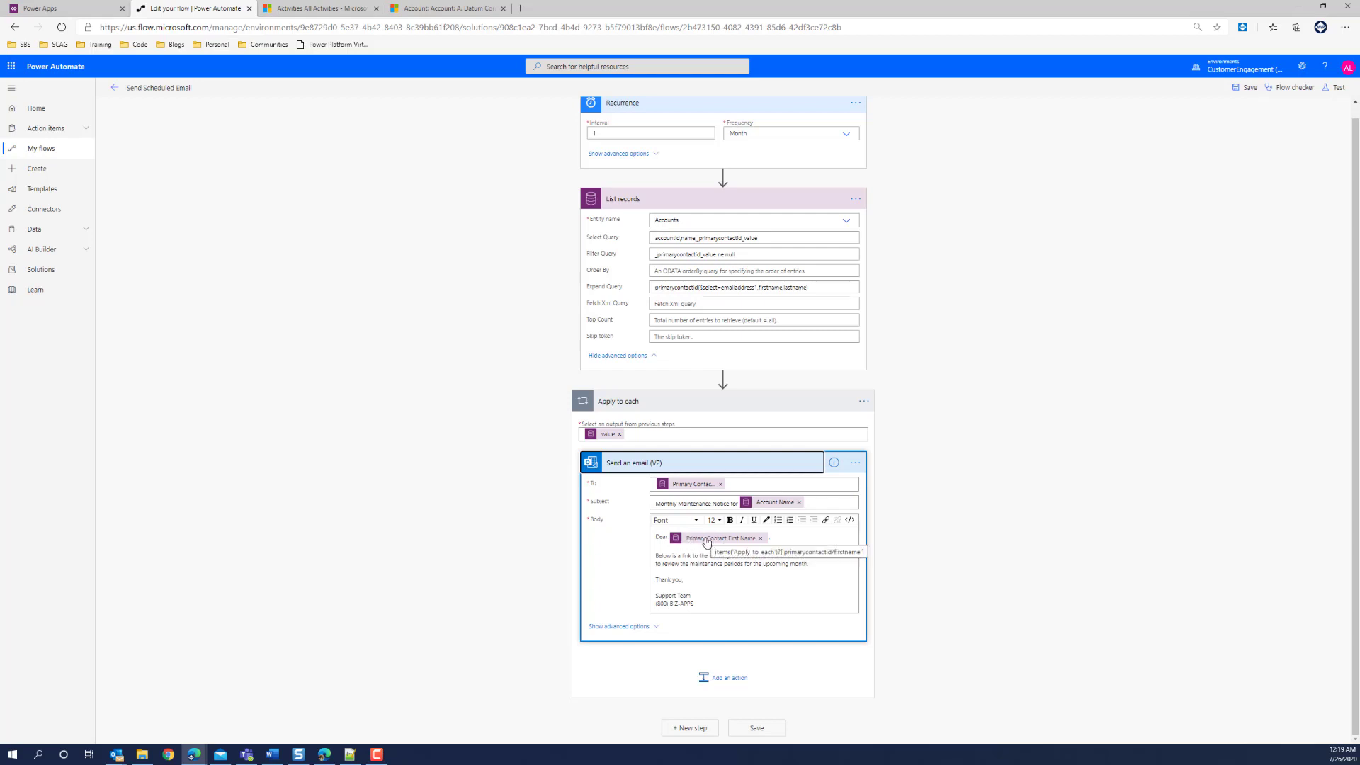
pyautogui.scroll(1, 461, 343)
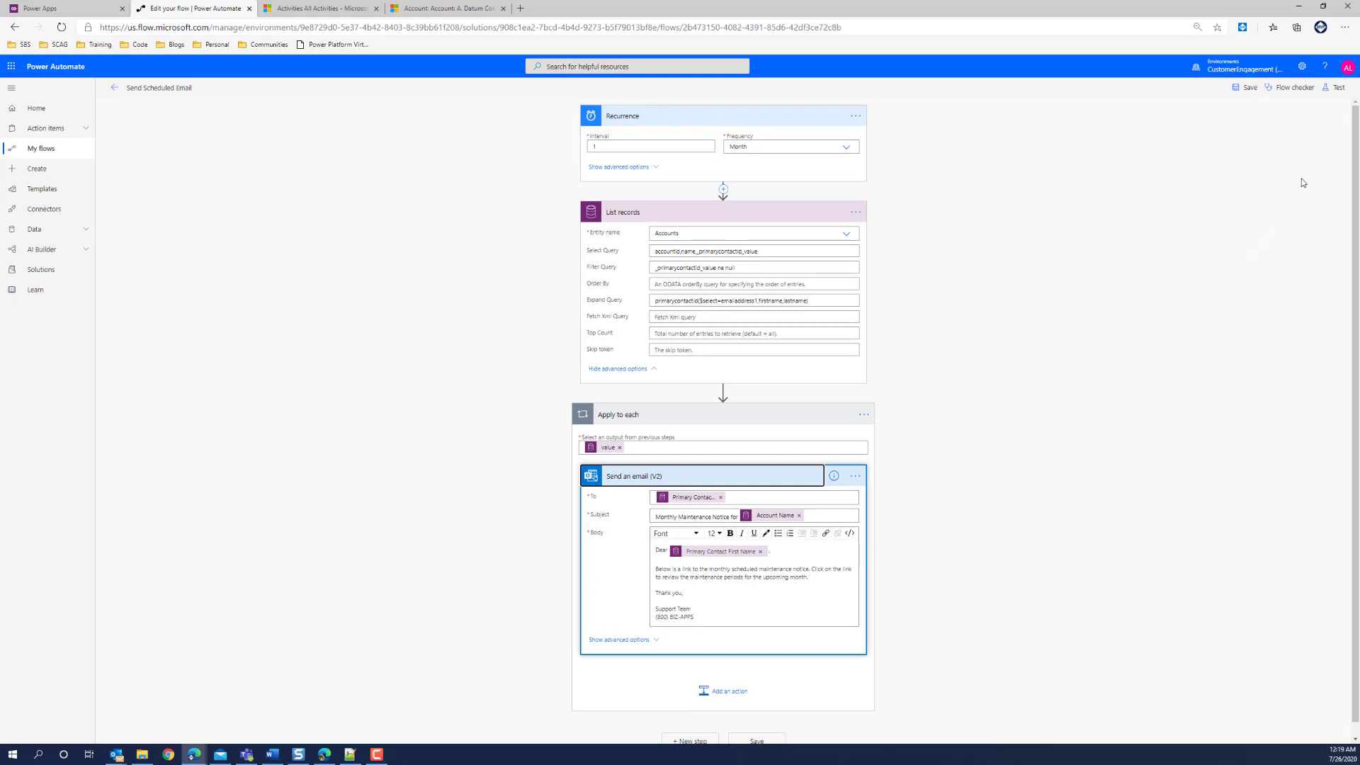
# Test Send Scheduled Email manually using 'I'll perform the trigger action' and run it.
pyautogui.click(1337, 96)
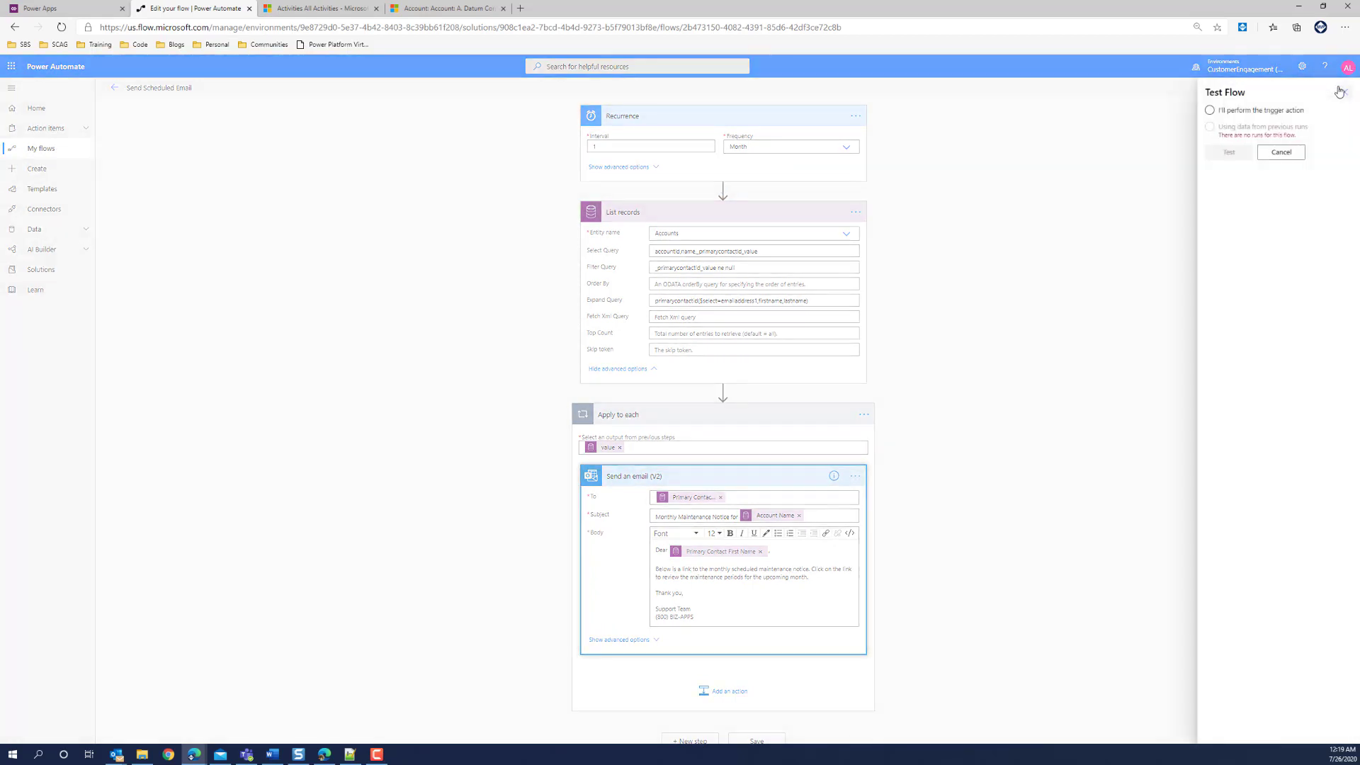
pyautogui.click(1211, 112)
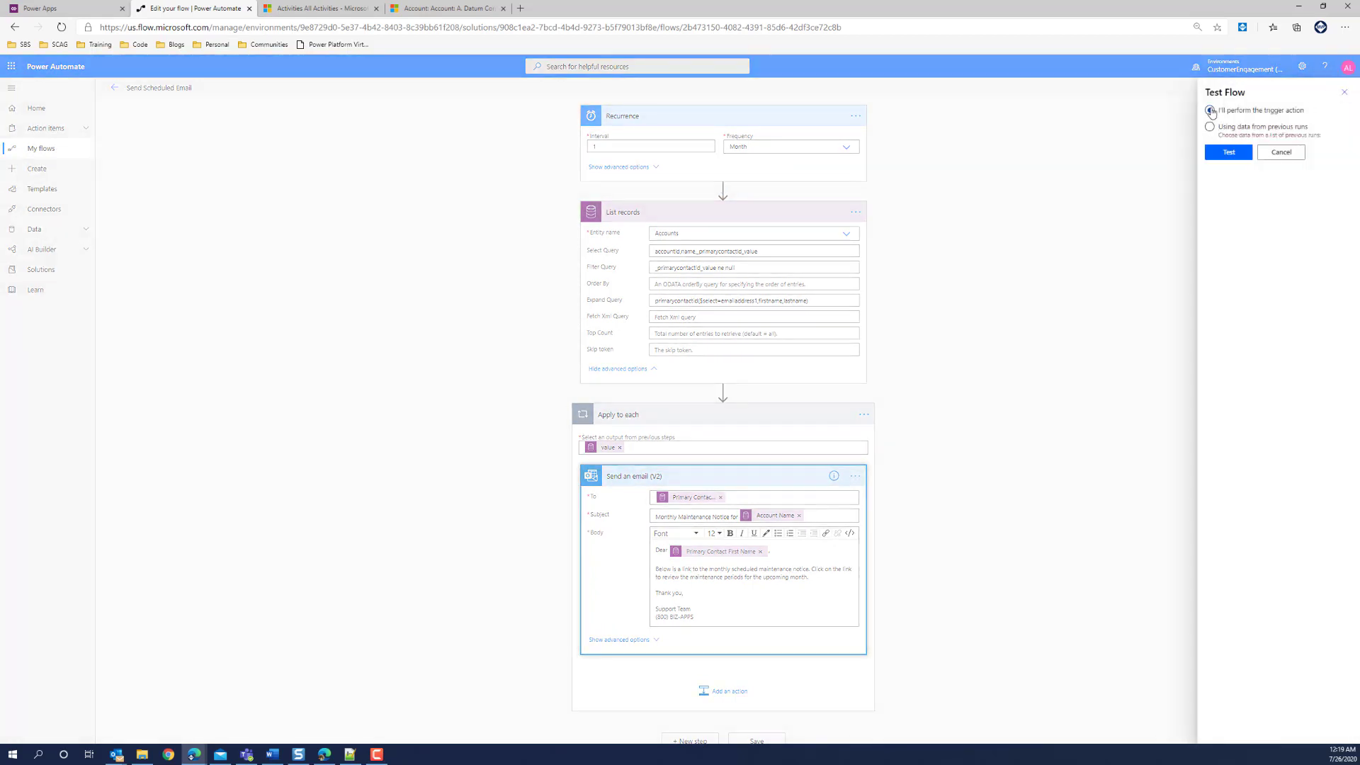
pyautogui.click(1228, 153)
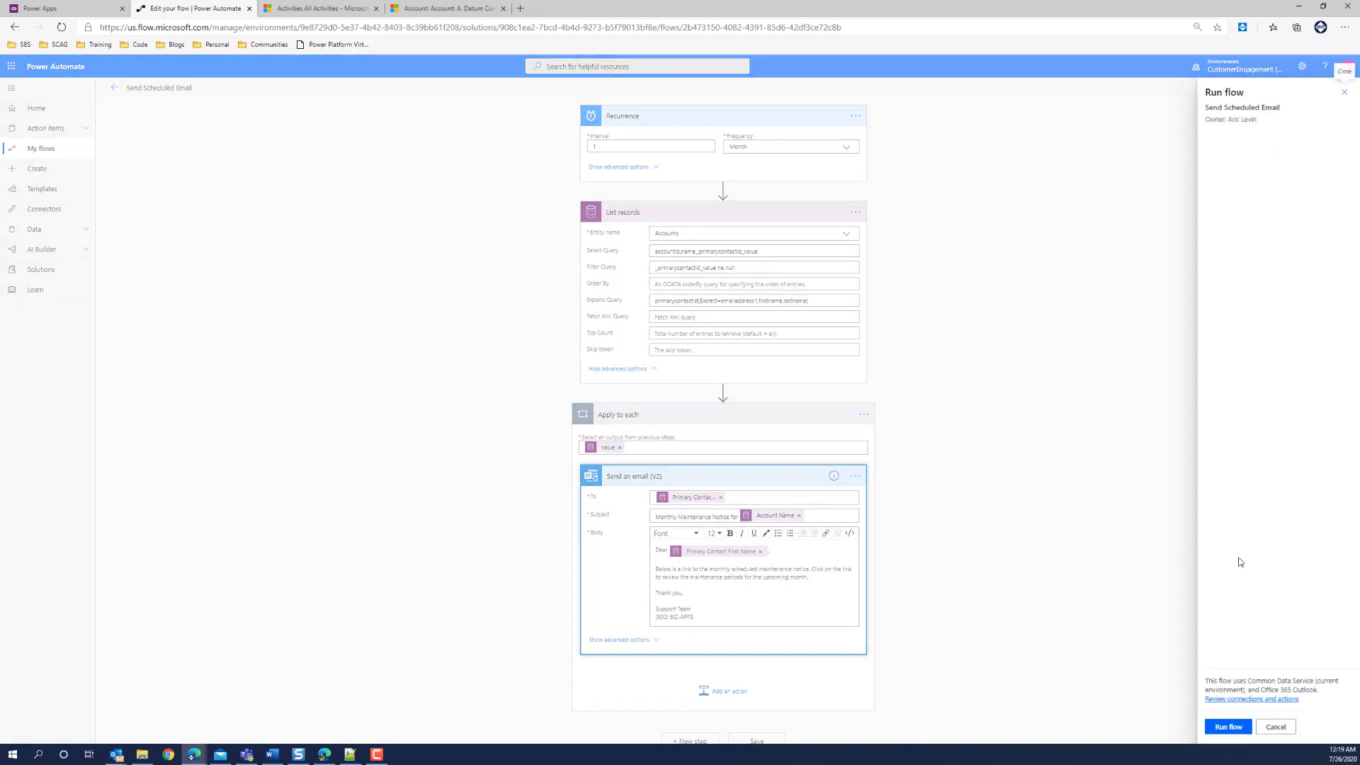
pyautogui.click(1228, 727)
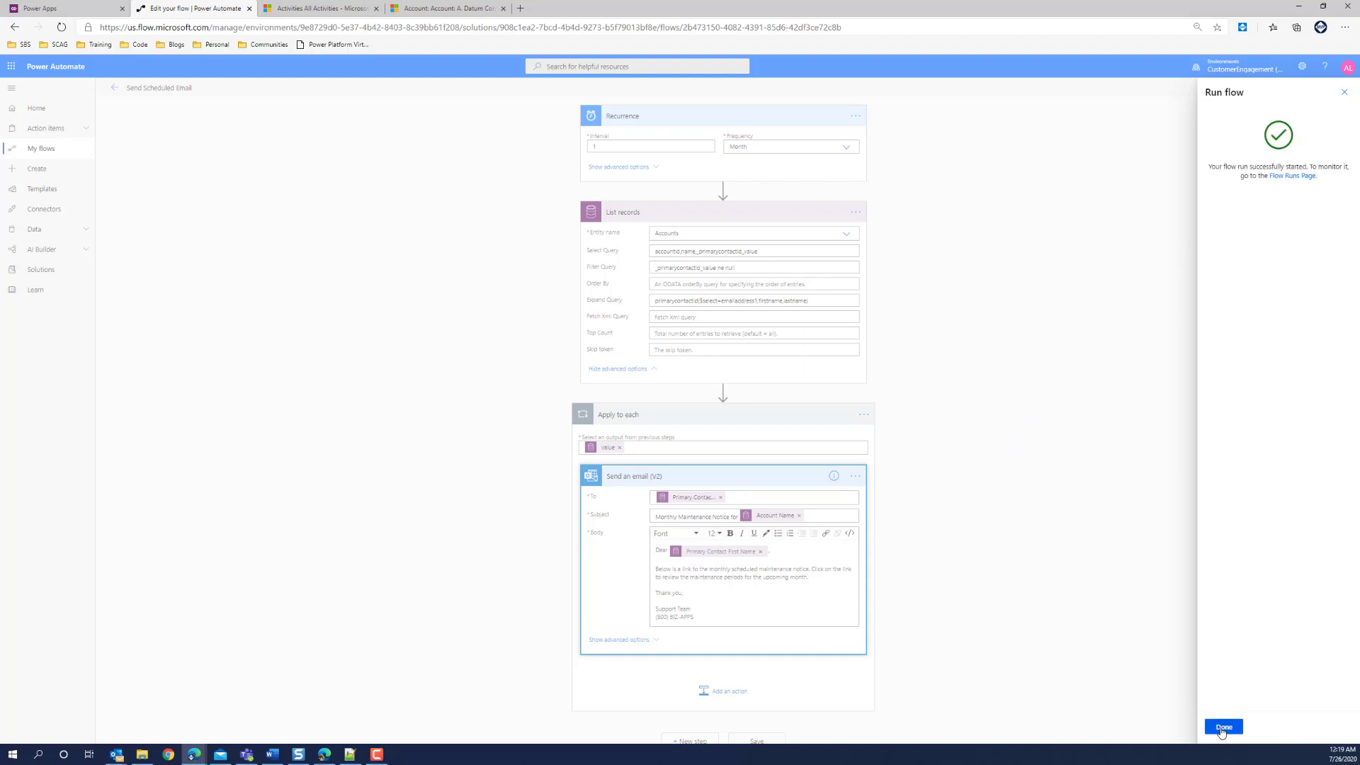
pyautogui.click(1225, 728)
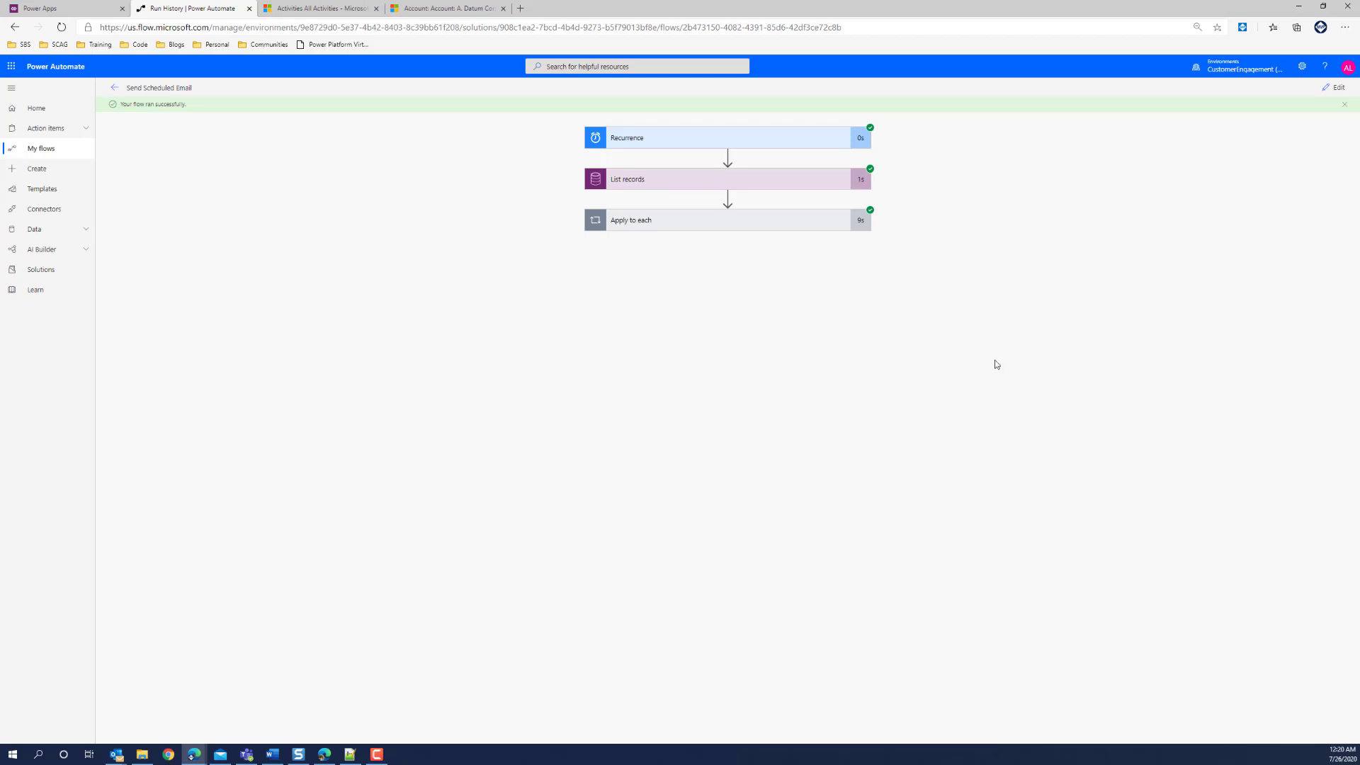
# Review the first iteration's sent email inputs, then bring up Outlook's Sent Items.
pyautogui.click(666, 222)
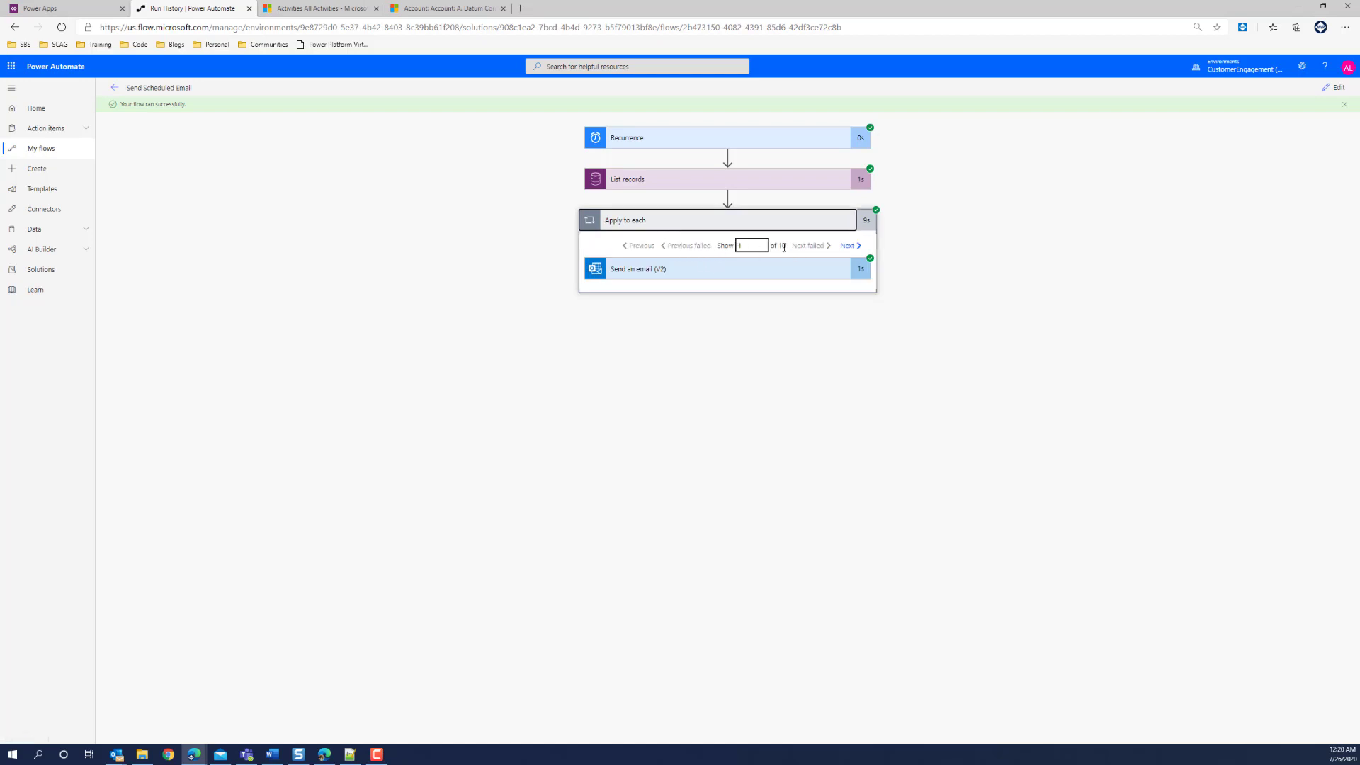
pyautogui.click(736, 275)
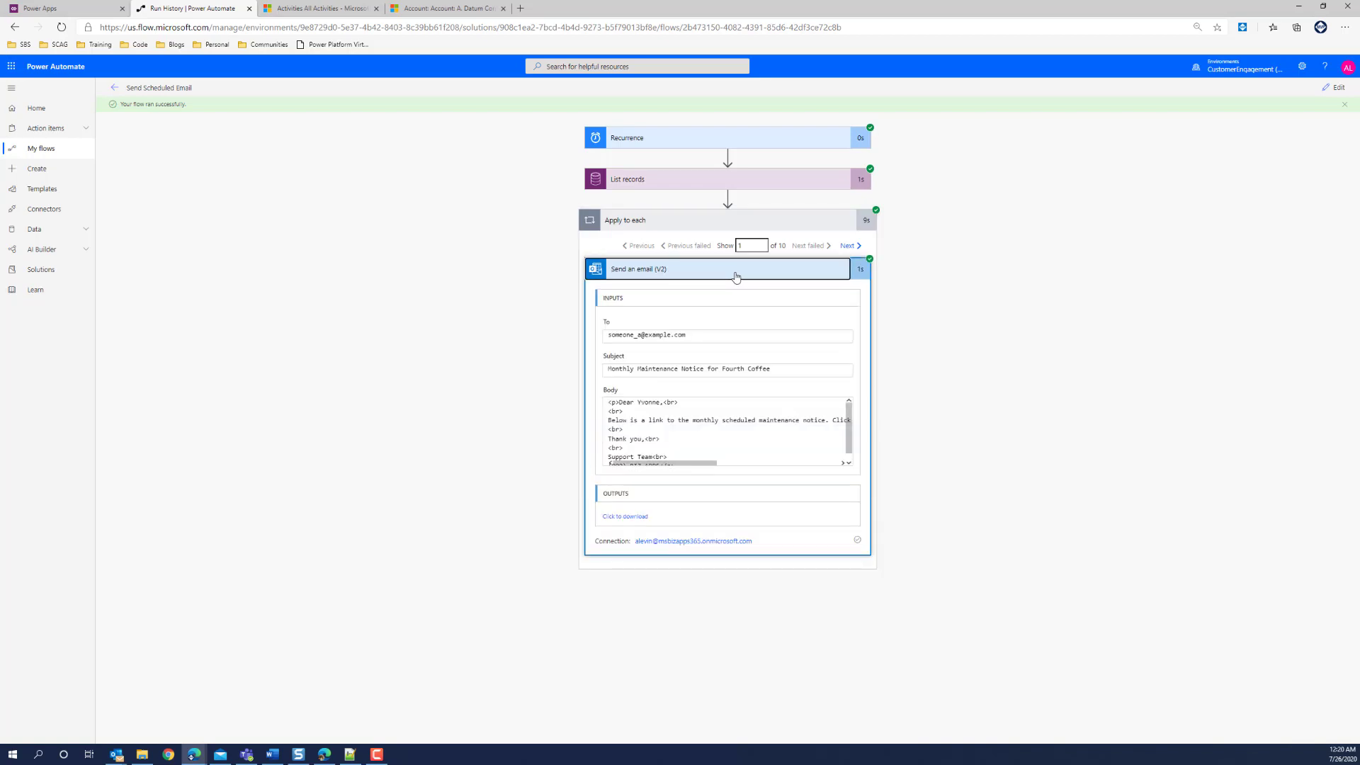
pyautogui.click(736, 271)
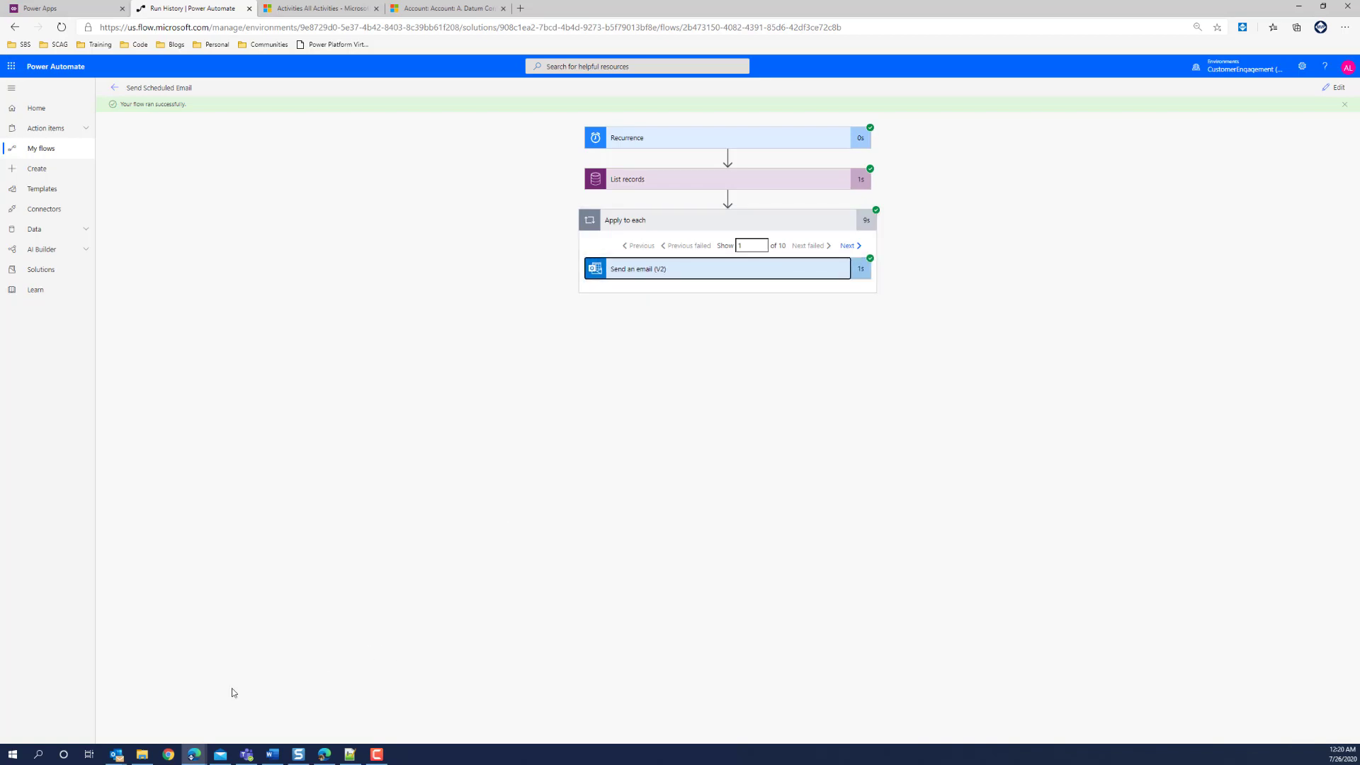
pyautogui.click(116, 755)
pyautogui.click(97, 710)
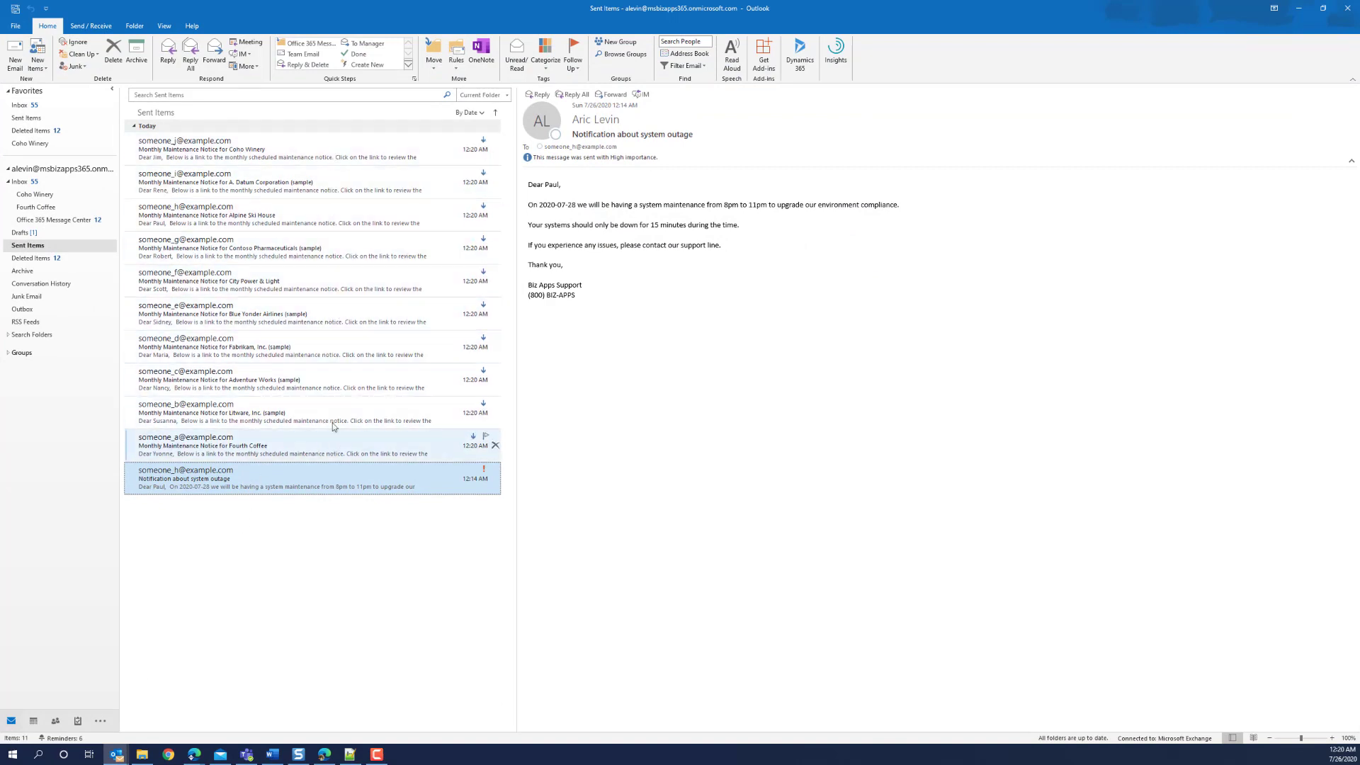
# Open the Monthly Maintenance Notice sent for Alpine Ski House in the reading pane.
pyautogui.click(326, 215)
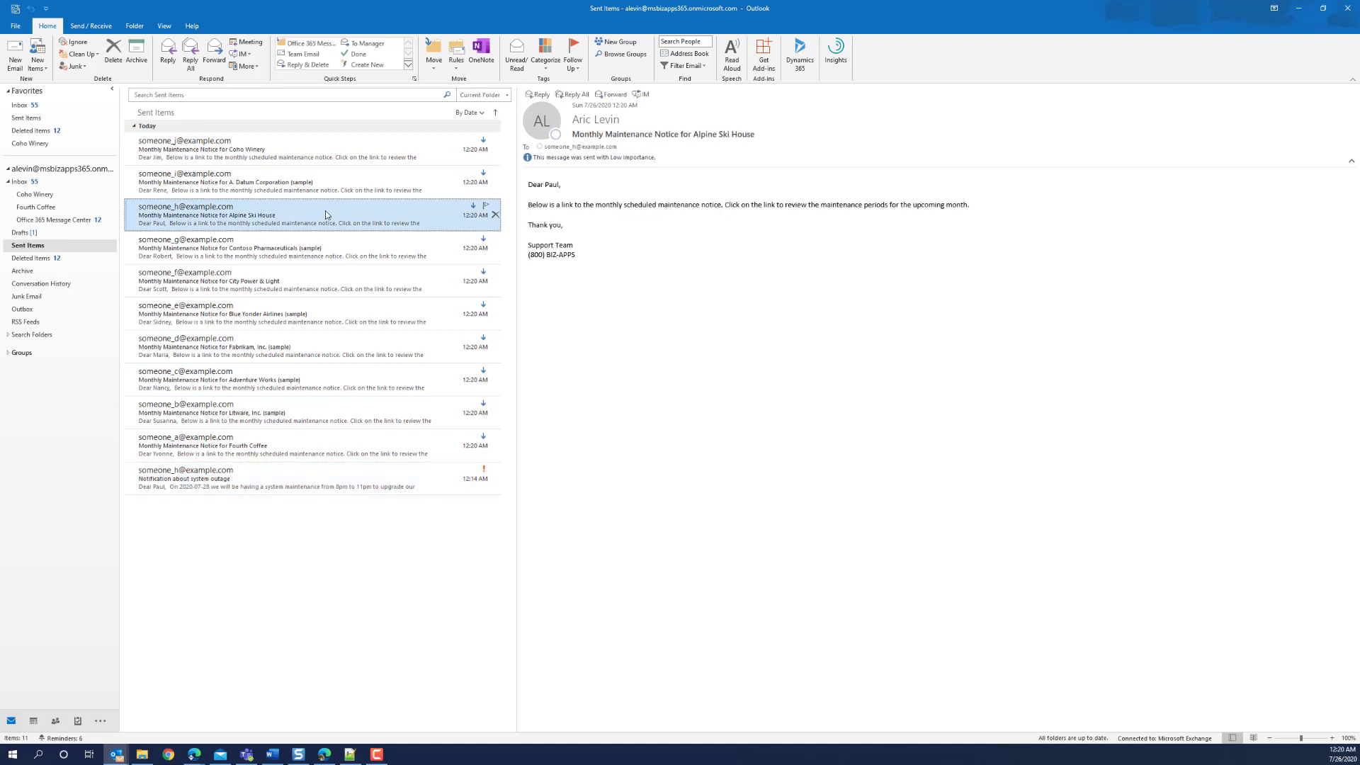